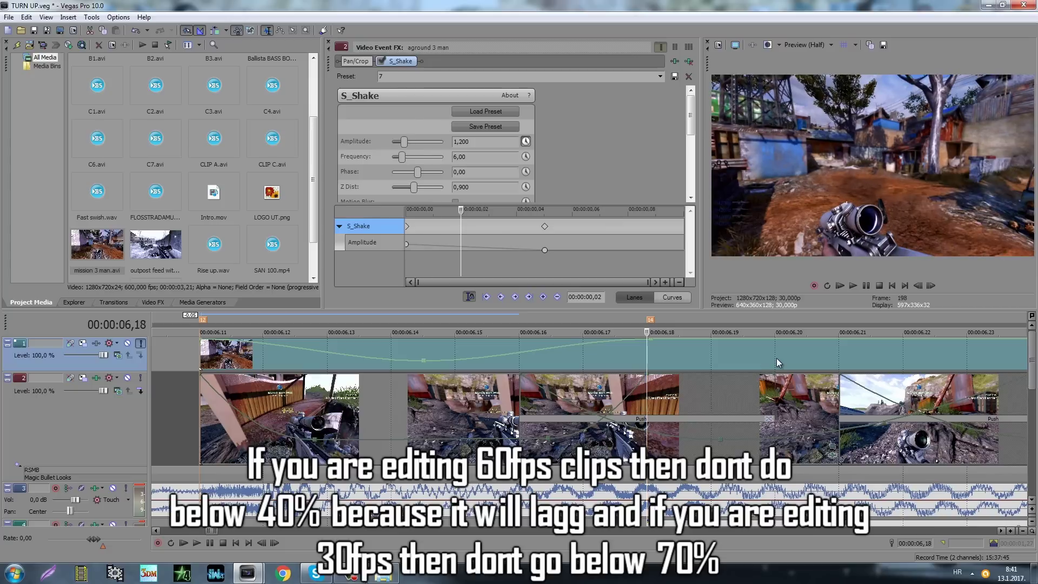
# Set the velocity envelope point in the middle of the second top-track clip, after marker 14, to 20%
pyautogui.scroll(-2, 696, 357)
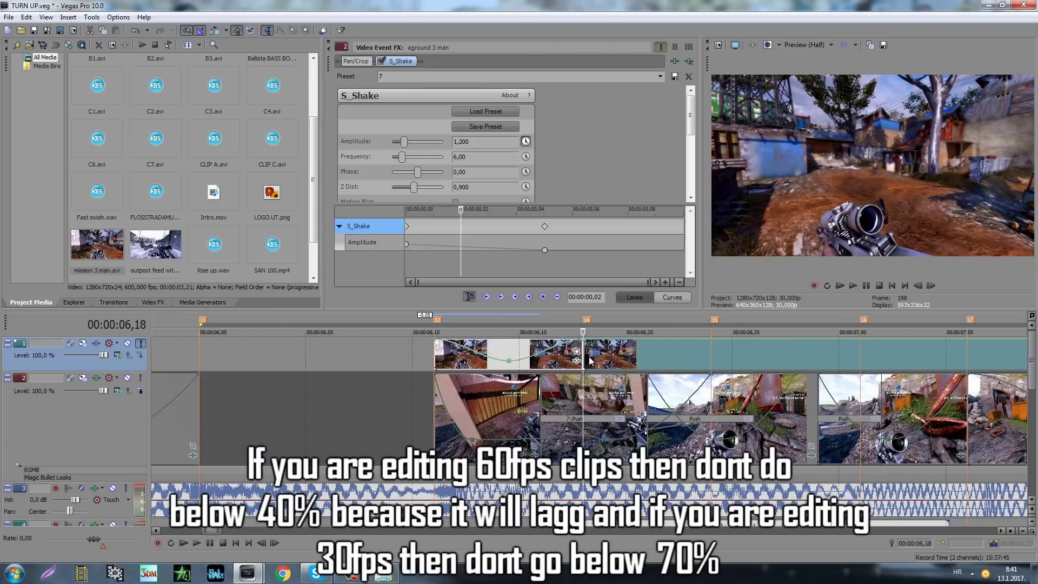
pyautogui.rightClick(655, 335)
pyautogui.click(679, 383)
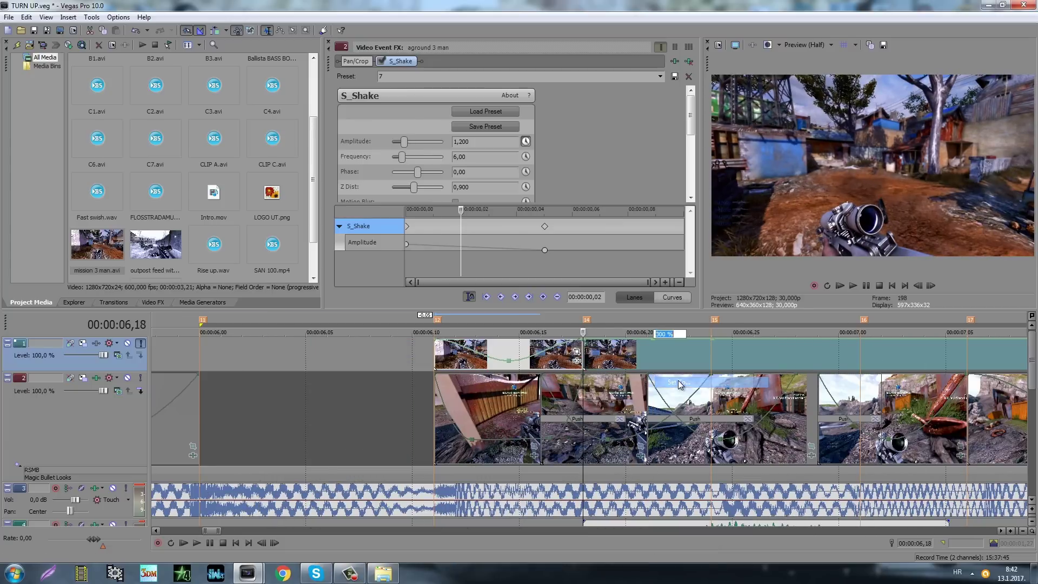
pyautogui.write('20')
pyautogui.press('Return')
# Step frame by frame through the top-track clips around marker 14 to check the velocity change
pyautogui.press('Right')
pyautogui.press('Right')
pyautogui.press('Right')
pyautogui.press('Right')
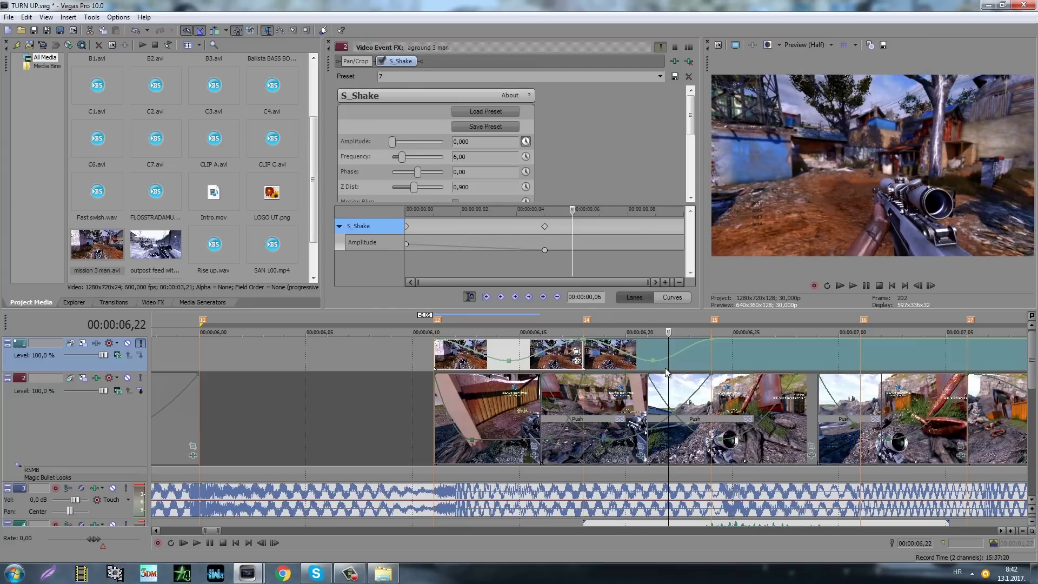
pyautogui.press('Right')
pyautogui.press('Right')
pyautogui.press('Left')
pyautogui.press('Left')
pyautogui.press('Left')
pyautogui.press('Left')
pyautogui.press('Left')
pyautogui.press('Left')
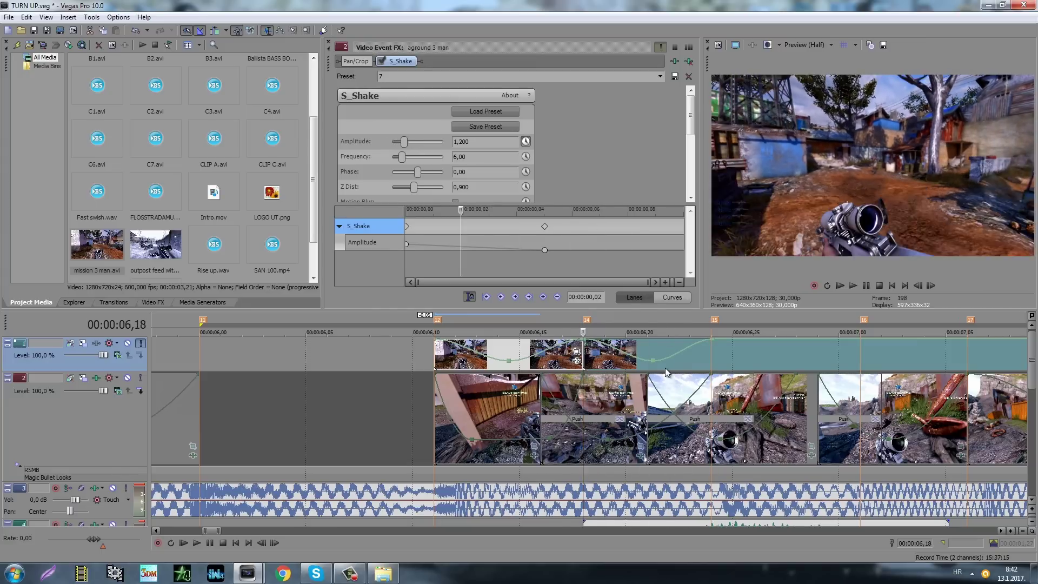
pyautogui.press('Left')
pyautogui.press('Left')
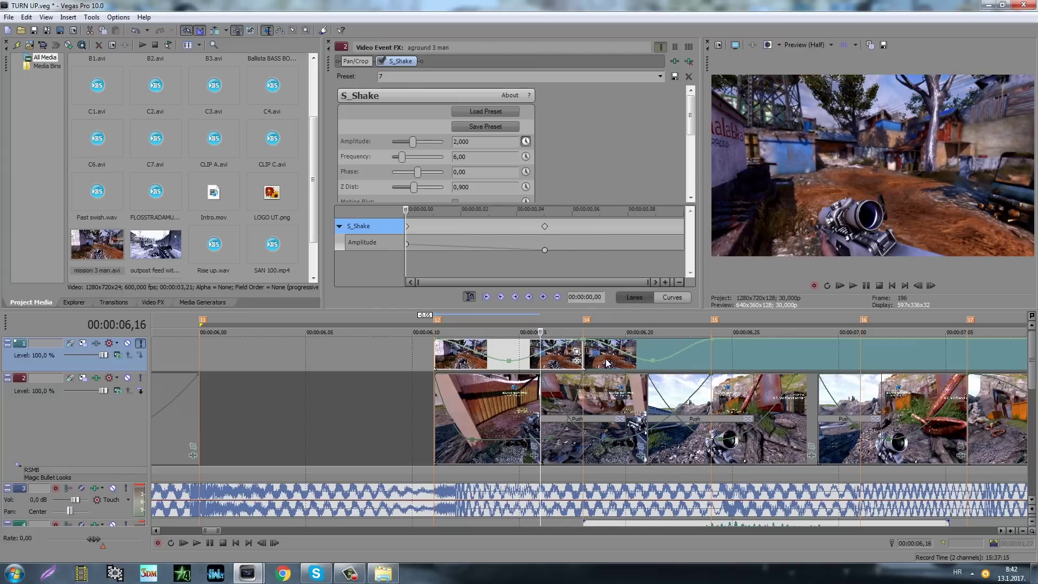
# Move the second top-track clip two frames later, away from the first clip
pyautogui.moveTo(606, 360); pyautogui.dragTo(648, 359)
pyautogui.press('Right')
pyautogui.press('Right')
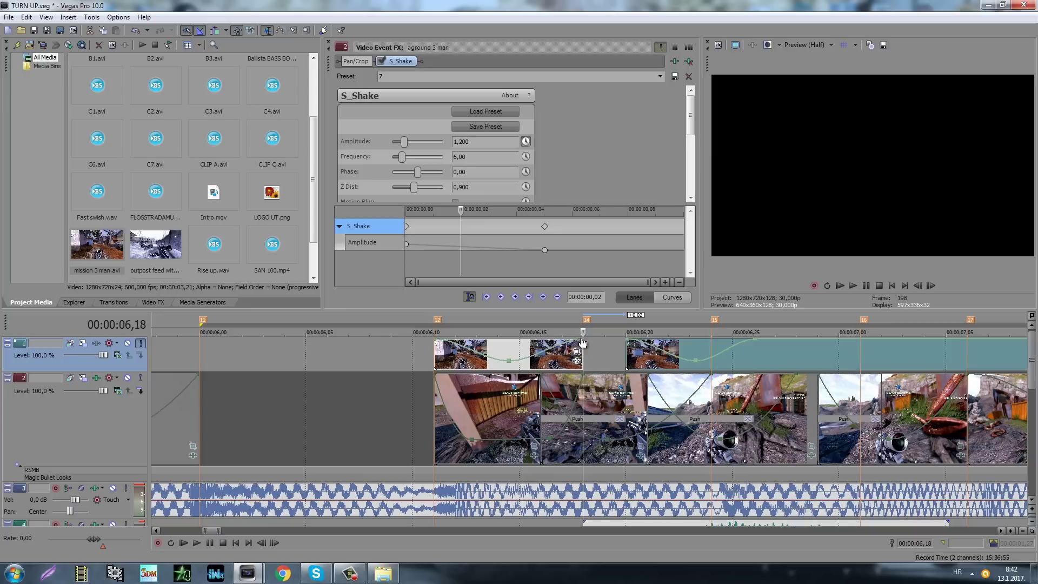
# Set the velocity point at the end of the first top-track clip to 200% and open its starting point's value for editing
pyautogui.rightClick(582, 342)
pyautogui.click(614, 382)
pyautogui.write('200')
pyautogui.press('Return')
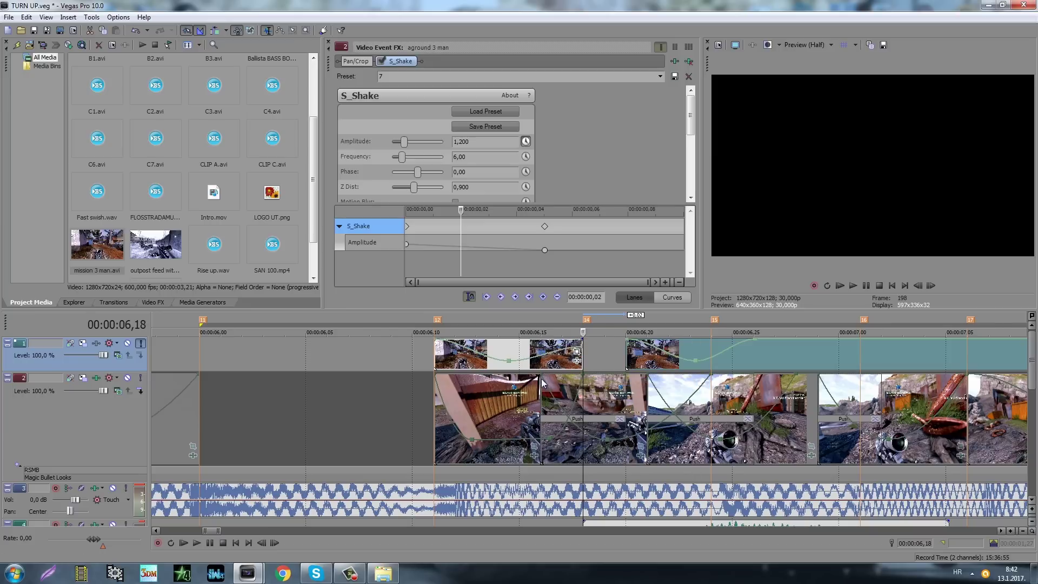
pyautogui.rightClick(433, 342)
pyautogui.click(460, 381)
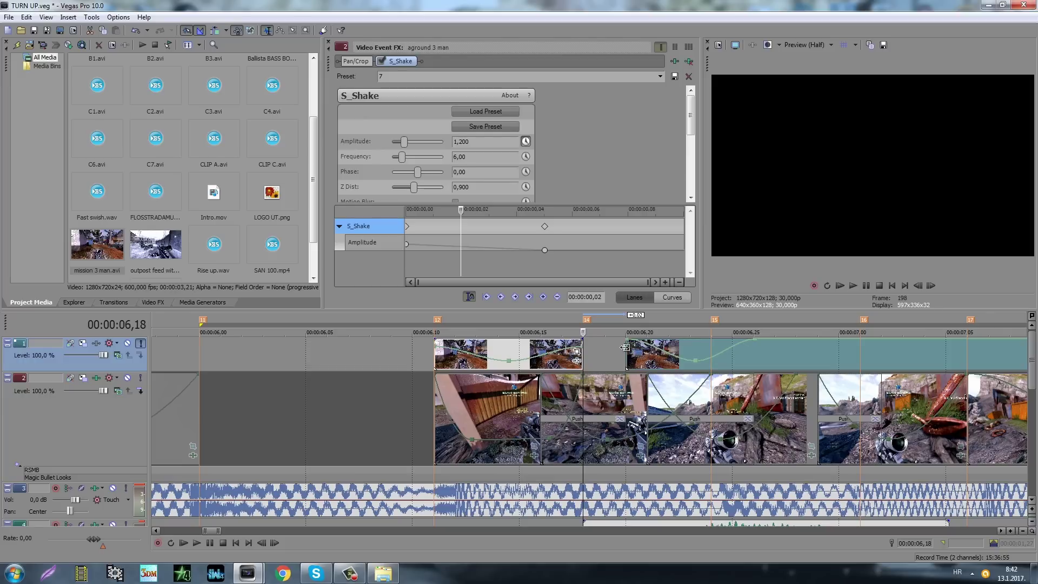
# Delete the second top-track clip and extend the first clip's end past marker 15
pyautogui.click(627, 350)
pyautogui.press('Delete')
pyautogui.moveTo(583, 354); pyautogui.dragTo(796, 346)
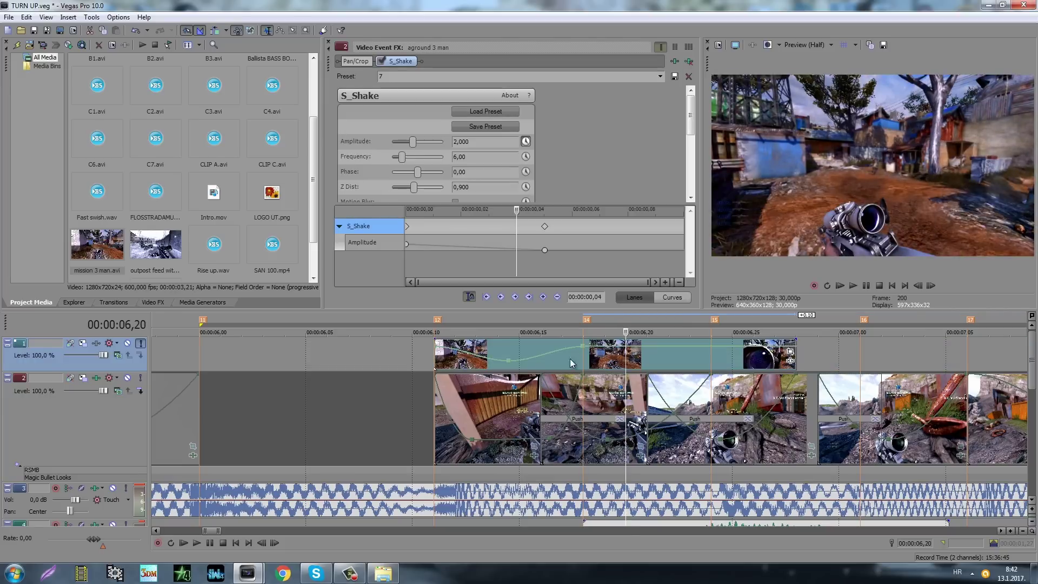
# Lower the velocity point midway between markers 14 and 15 and set the point at marker 15 to 200%
pyautogui.click(712, 355)
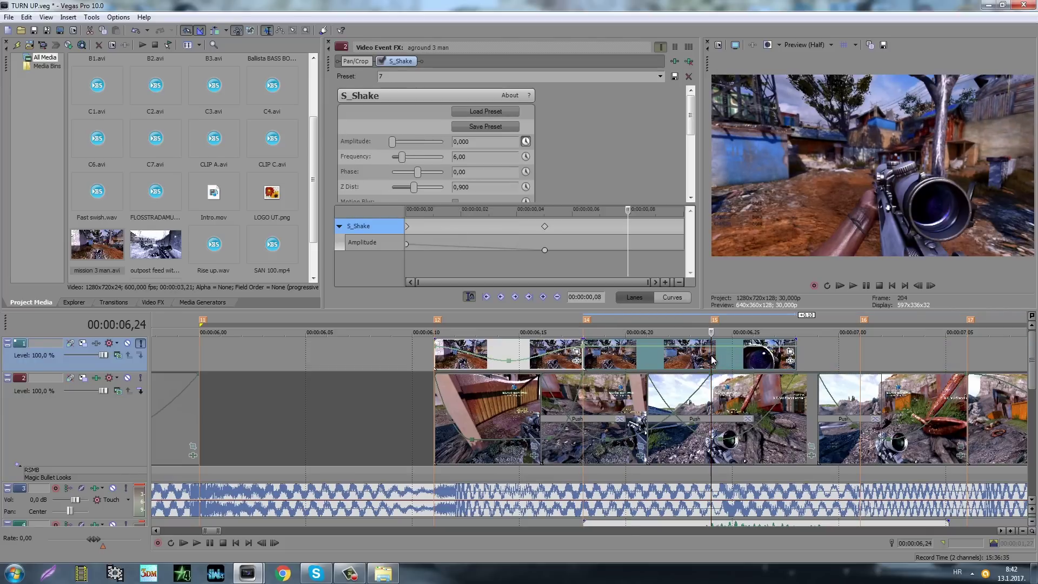
pyautogui.rightClick(644, 347)
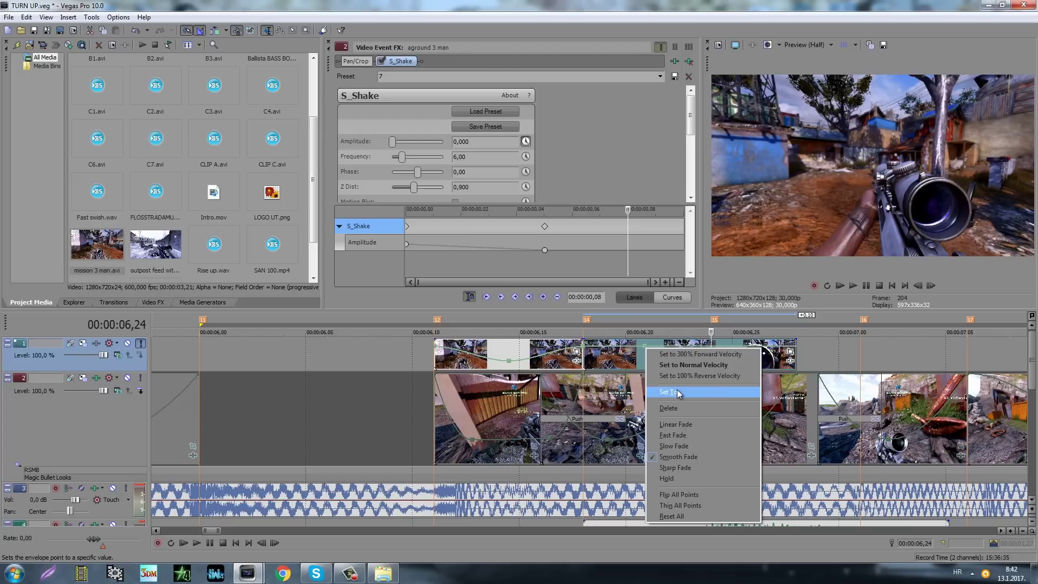
pyautogui.click(677, 390)
pyautogui.rightClick(712, 361)
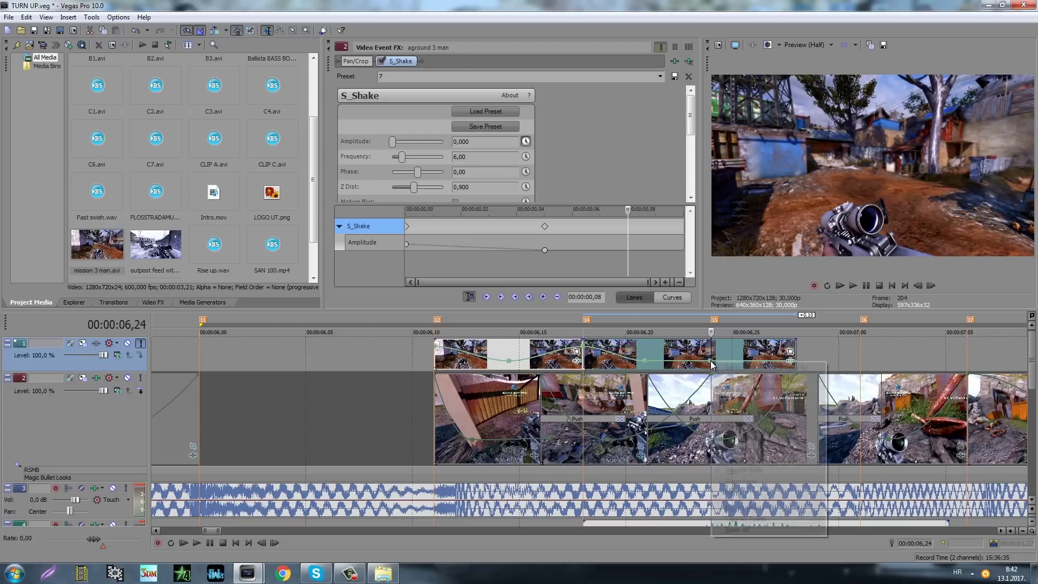
pyautogui.click(734, 404)
pyautogui.write('200')
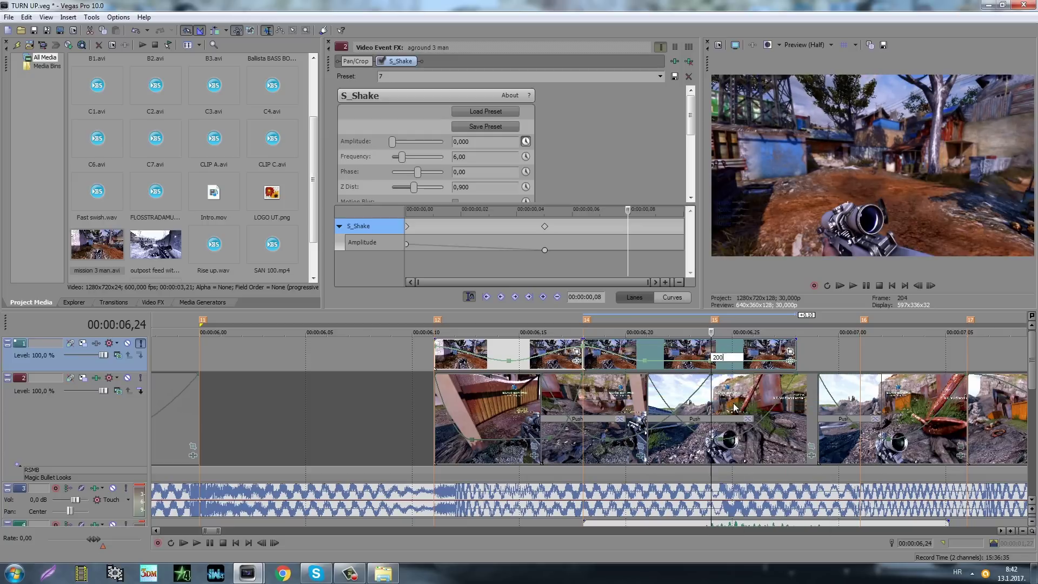
pyautogui.press('Return')
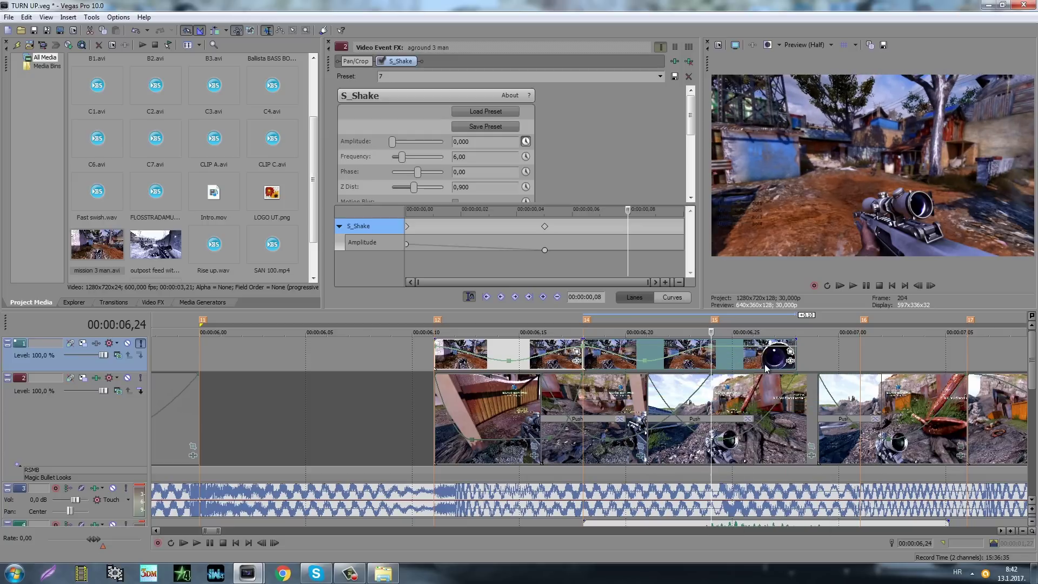
# Split the top-track clip at marker 15 and extend the remaining part to marker 17
pyautogui.press('s')
pyautogui.moveTo(796, 364); pyautogui.dragTo(966, 363)
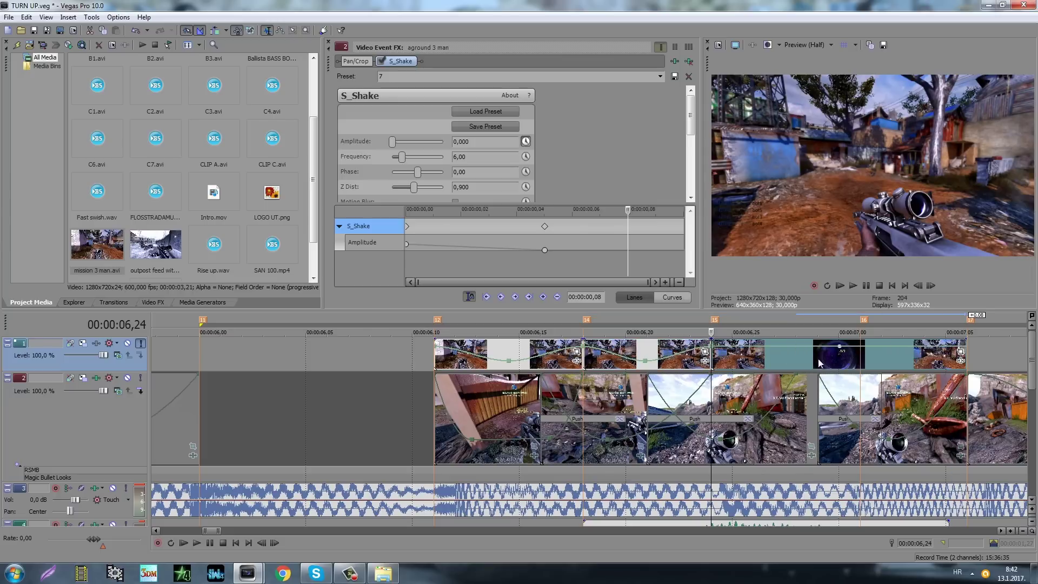
# Lower the velocity point midway between markers 15 and 16 and raise the point at marker 16
pyautogui.rightClick(773, 346)
pyautogui.click(794, 390)
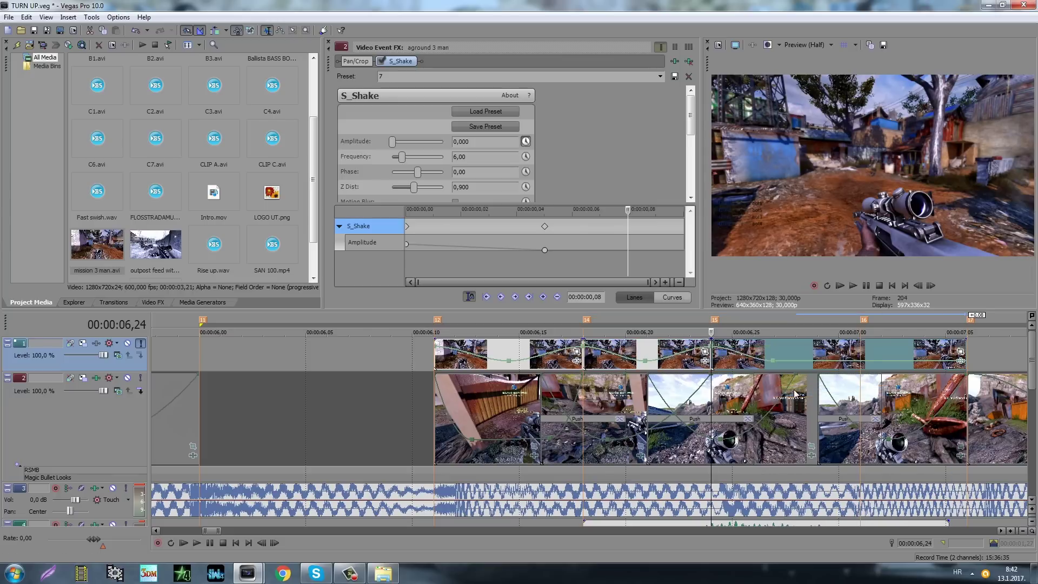
pyautogui.click(864, 358)
pyautogui.rightClick(859, 361)
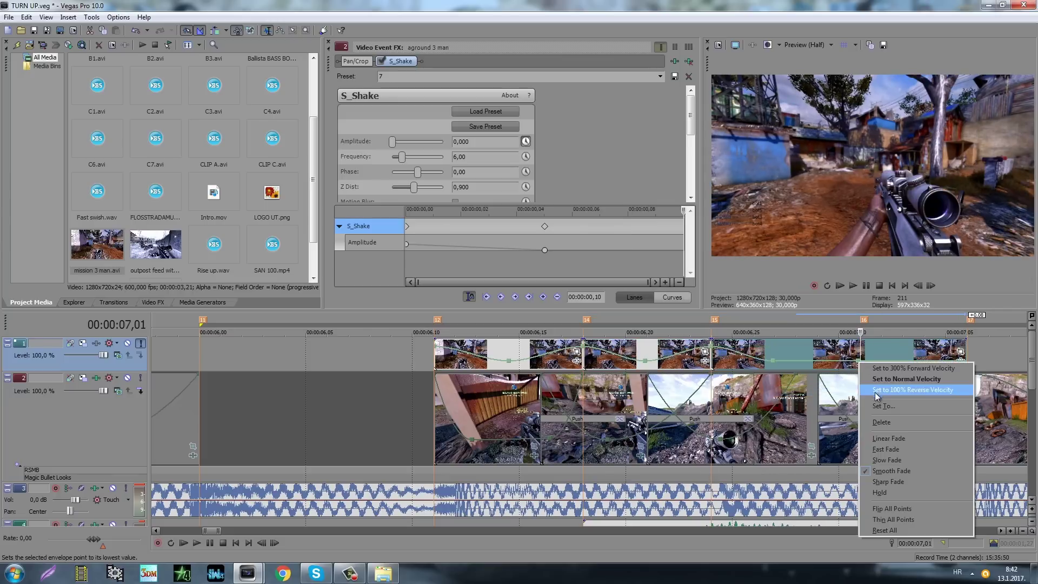
pyautogui.click(876, 392)
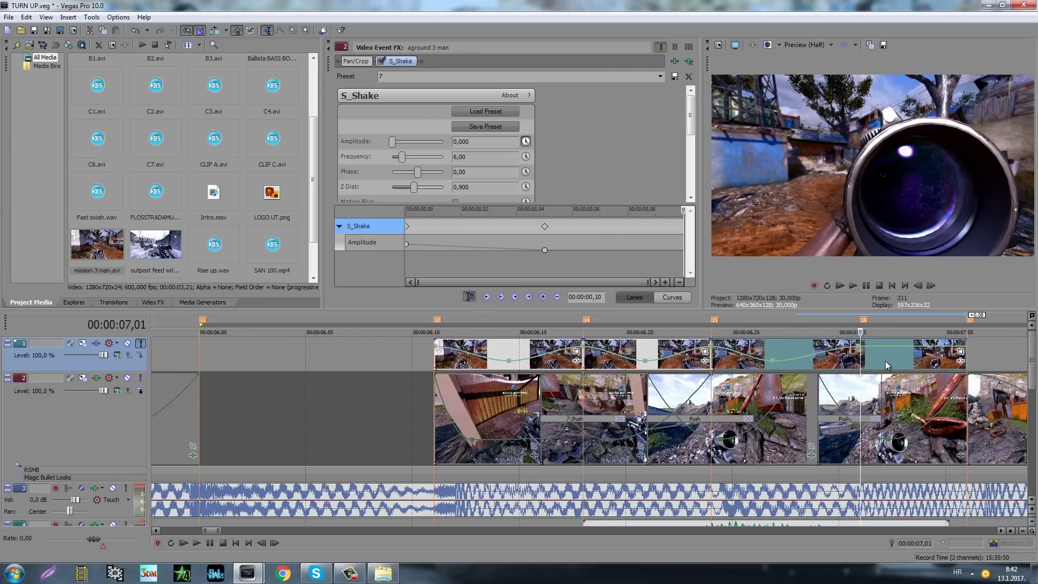
# Overlap the top-track clips at marker 14 with a four-frame crossfade and check the frames around it
pyautogui.hscroll(2, 884, 361)
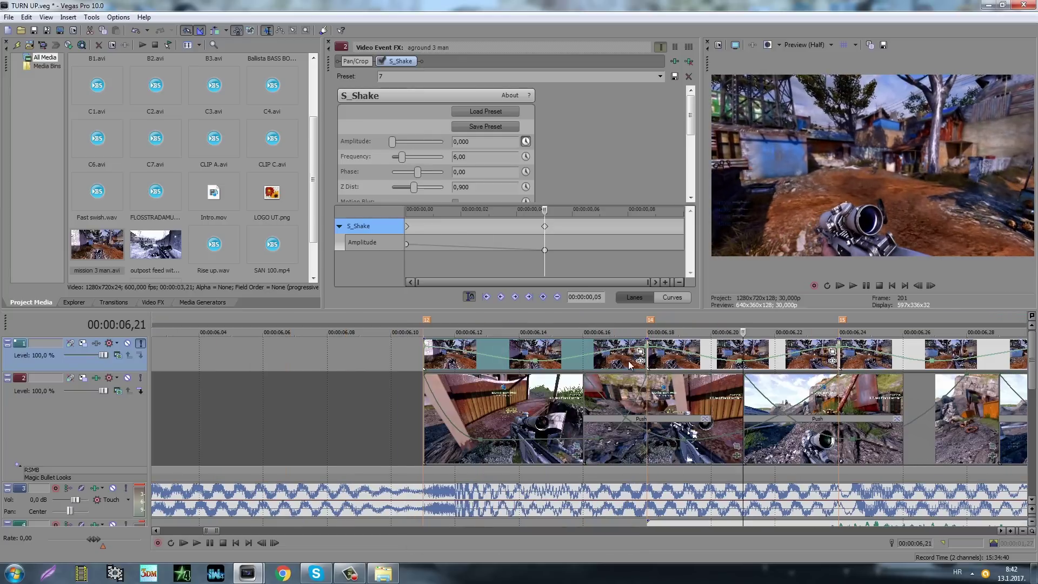
pyautogui.click(650, 361)
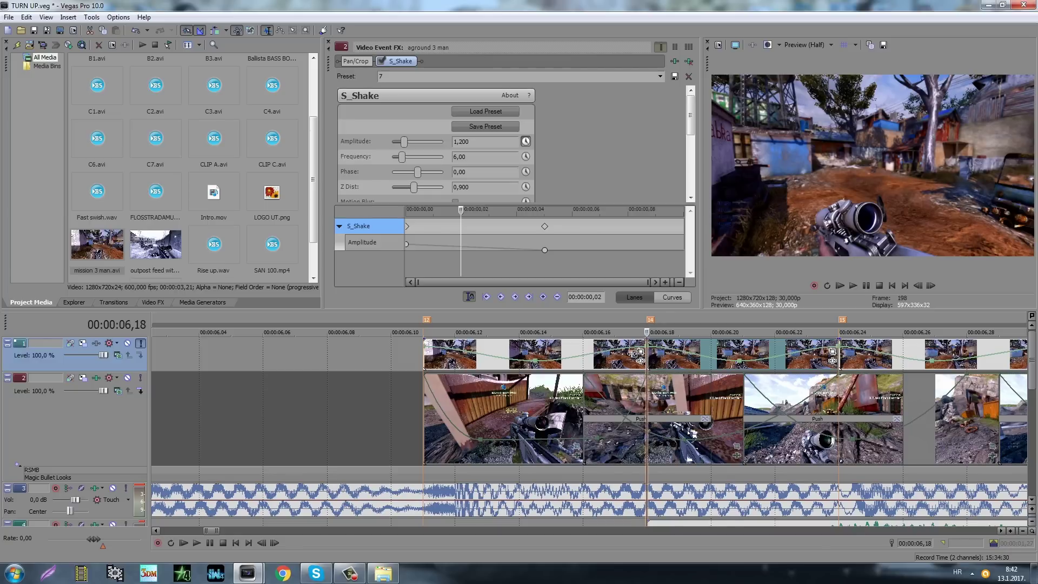
pyautogui.moveTo(632, 353); pyautogui.dragTo(701, 345)
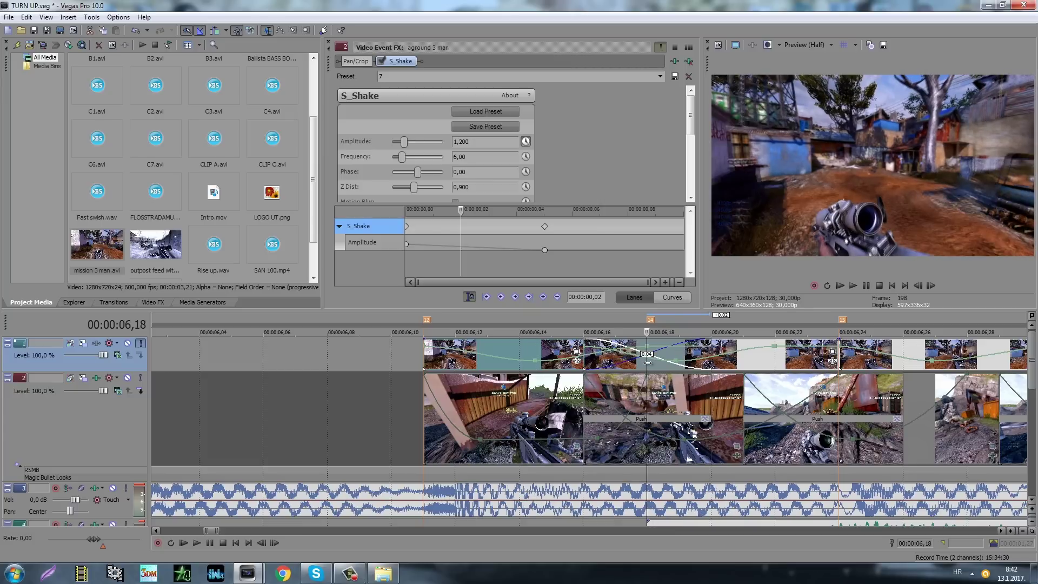
pyautogui.press('Left')
pyautogui.press('Left')
pyautogui.press('Right')
pyautogui.press('Right')
pyautogui.press('Right')
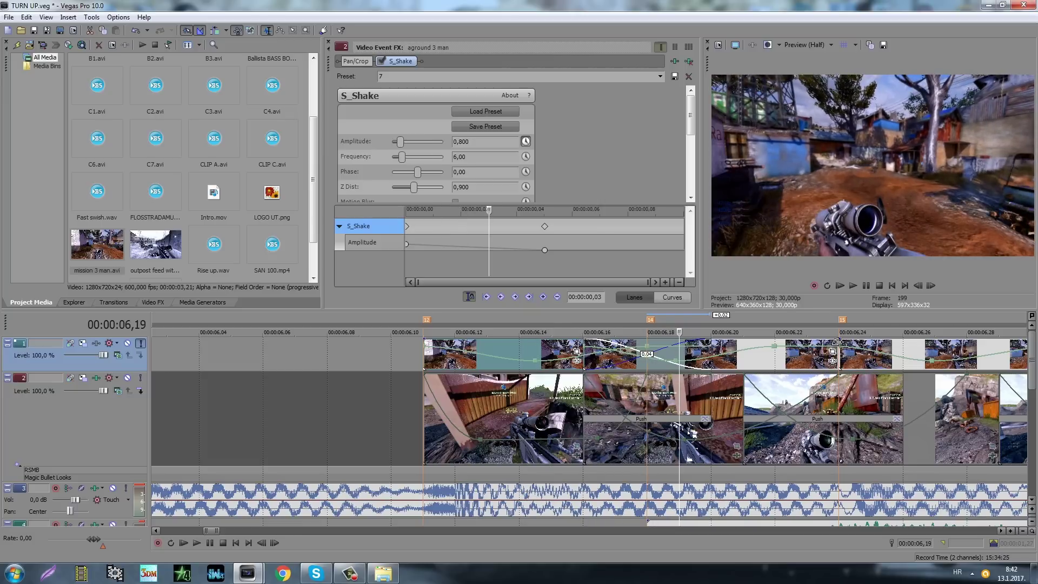
# Overlap the top-track clips at marker 15 with a four-frame crossfade
pyautogui.click(838, 353)
pyautogui.moveTo(842, 353); pyautogui.dragTo(895, 345)
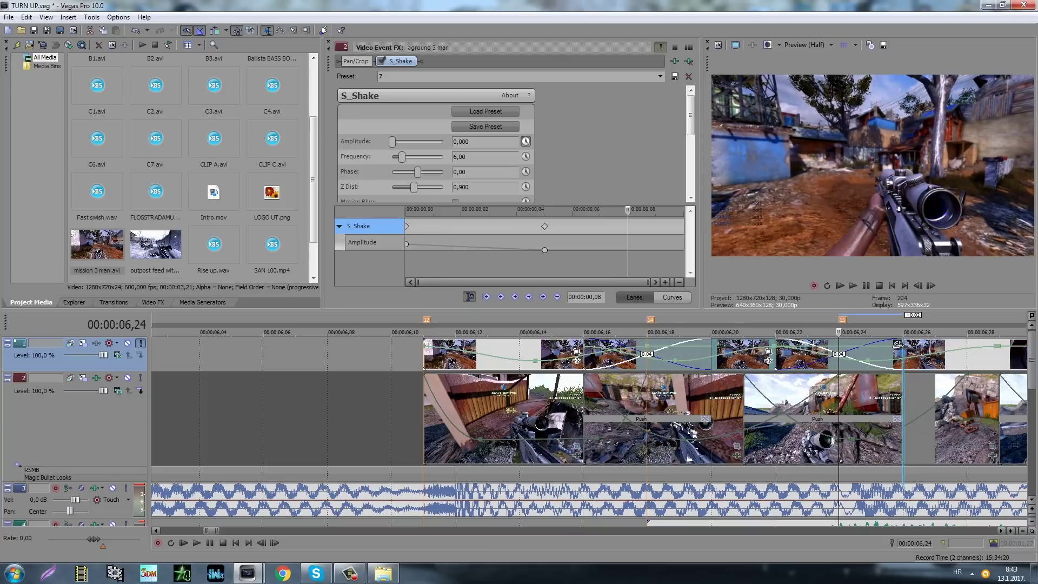
pyautogui.click(900, 347)
# Step back through the frames of the overlapped clips to examine the crossfades at markers 15 and 14
pyautogui.scroll(-2, 854, 350)
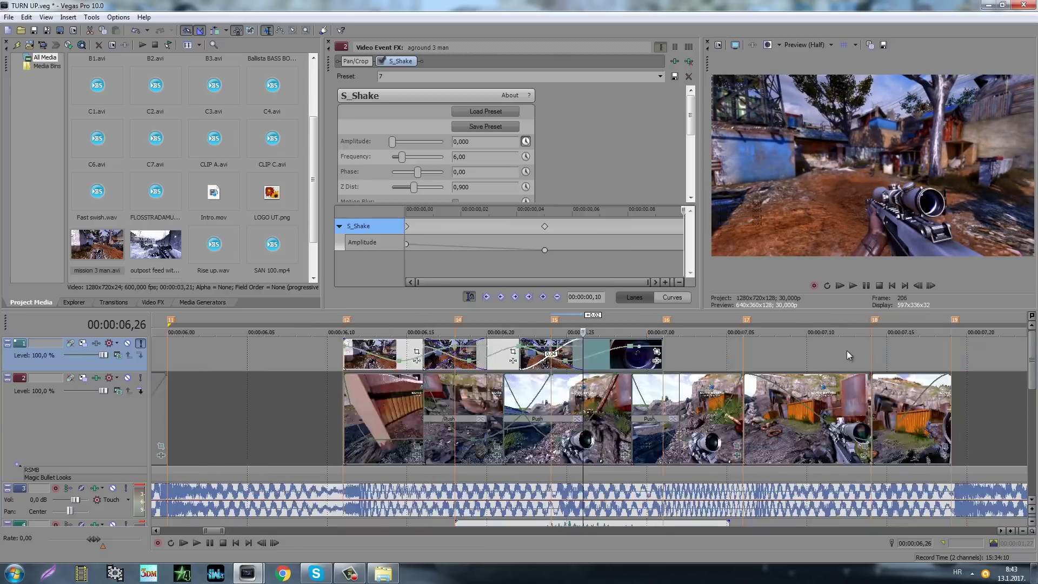
pyautogui.click(614, 354)
pyautogui.scroll(1, 649, 359)
pyautogui.click(562, 363)
pyautogui.scroll(-2, 524, 363)
pyautogui.press('Left')
pyautogui.press('Left')
pyautogui.press('Left')
pyautogui.press('Left')
pyautogui.press('Left')
pyautogui.press('Left')
pyautogui.press('Left')
pyautogui.press('Left')
pyautogui.press('Left')
pyautogui.press('Left')
pyautogui.press('Left')
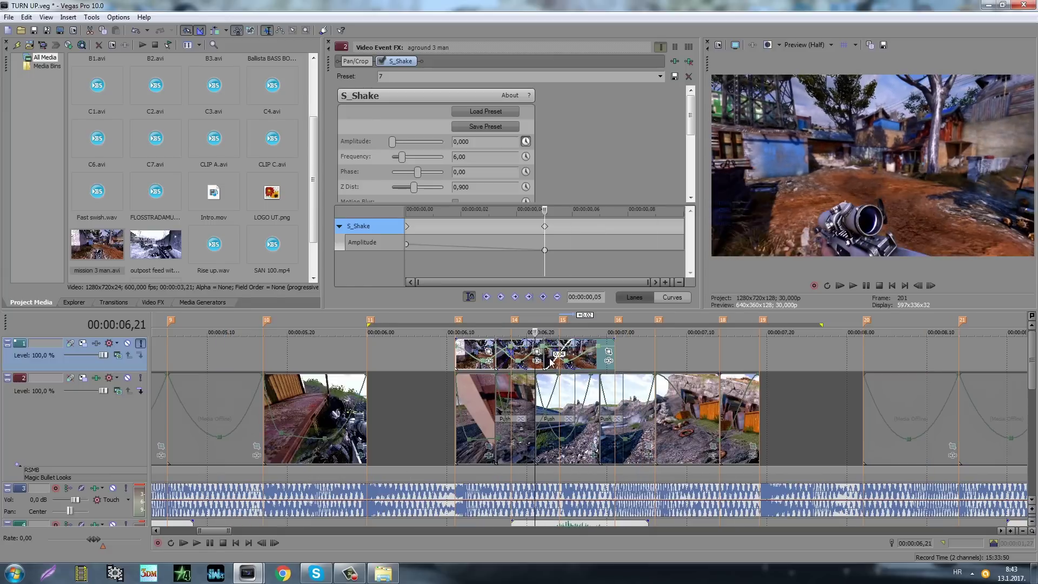
pyautogui.scroll(3, 542, 362)
pyautogui.press('Right')
pyautogui.press('Right')
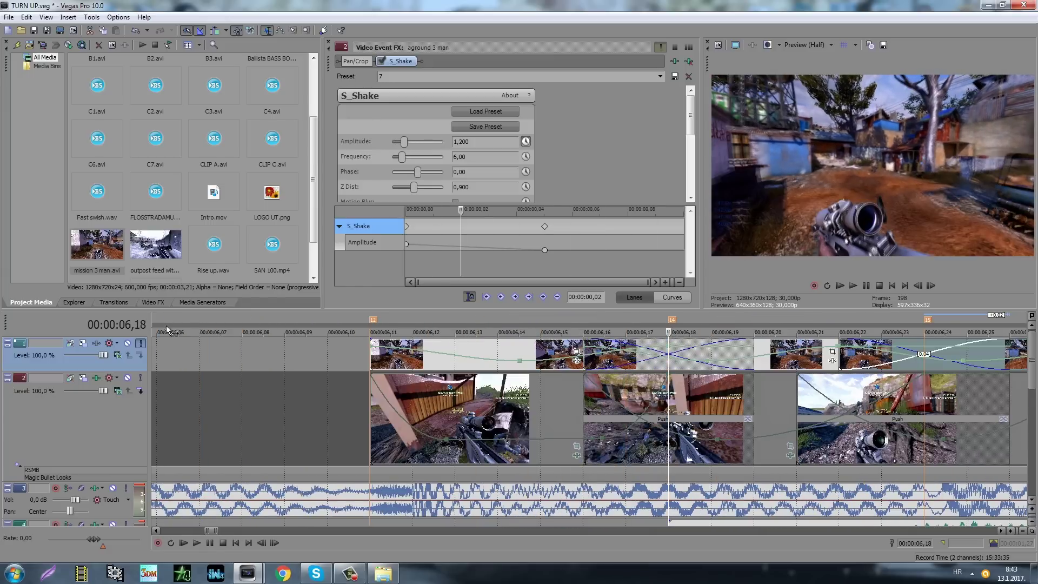
# Apply the Push Right transition preset to the top-track crossfade at marker 14
pyautogui.click(111, 303)
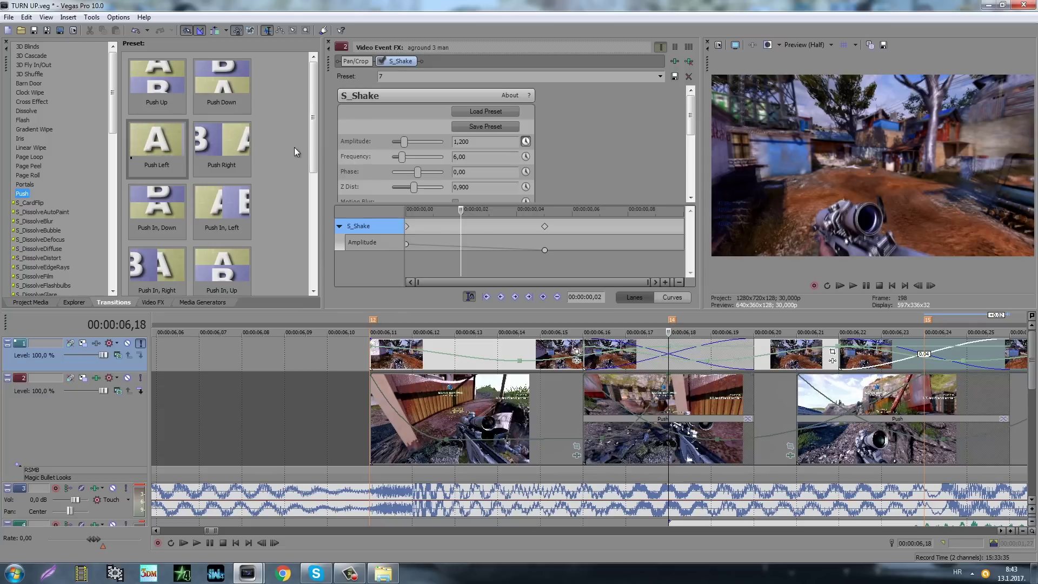
pyautogui.moveTo(224, 143); pyautogui.dragTo(698, 355)
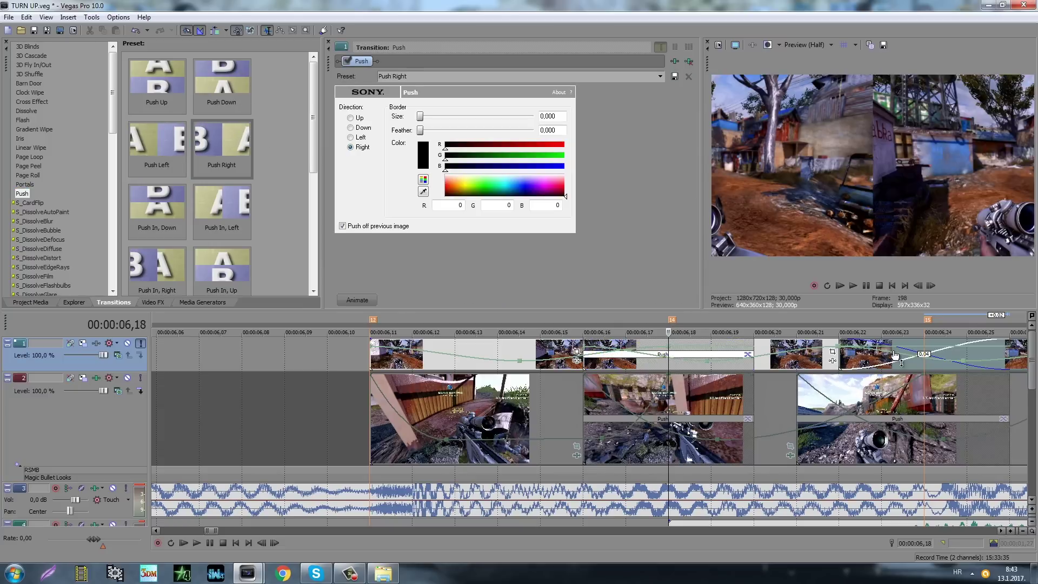
# Apply the Push Left transition preset to the top-track crossfade at marker 15
pyautogui.scroll(-1, 423, 307)
pyautogui.click(157, 150)
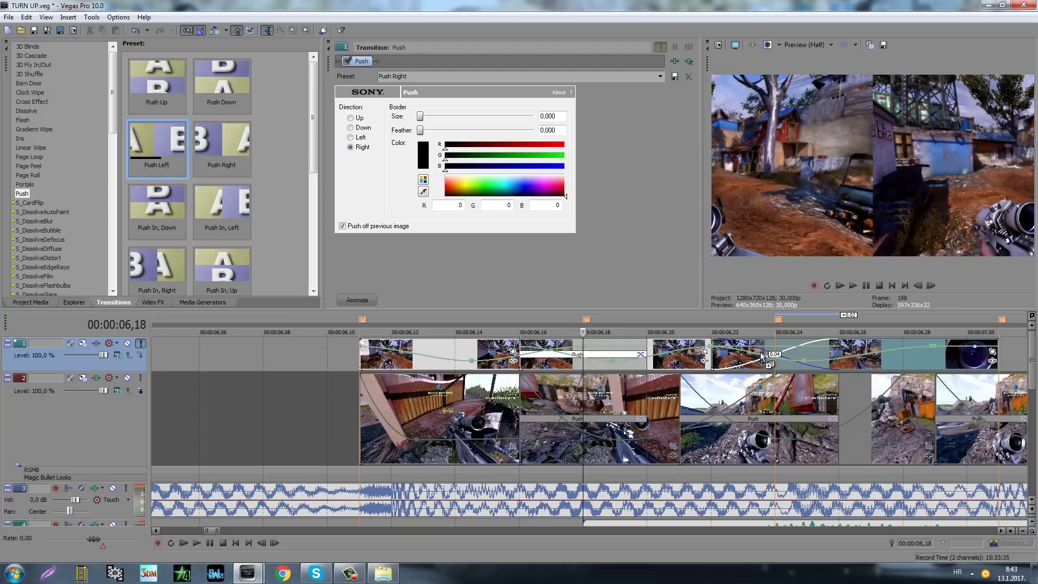
pyautogui.click(332, 364)
# Play the timeline from shortly before the edited top-track clips to preview them
pyautogui.scroll(-1, 471, 354)
pyautogui.moveTo(546, 359); pyautogui.dragTo(1032, 354)
pyautogui.scroll(-1, 670, 378)
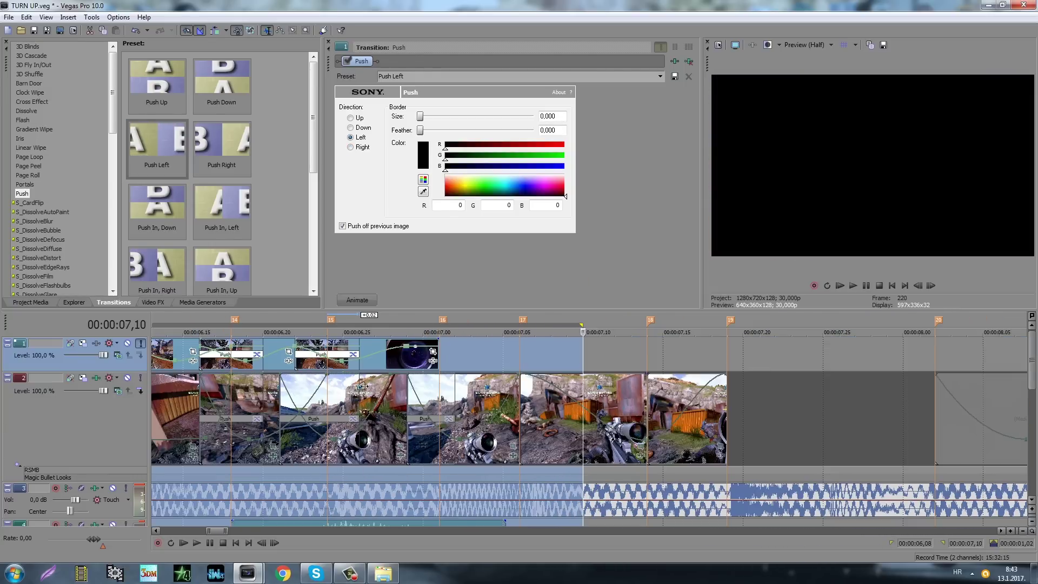
pyautogui.scroll(-4, 432, 396)
pyautogui.click(461, 381)
pyautogui.scroll(2, 461, 380)
pyautogui.doubleClick(711, 373)
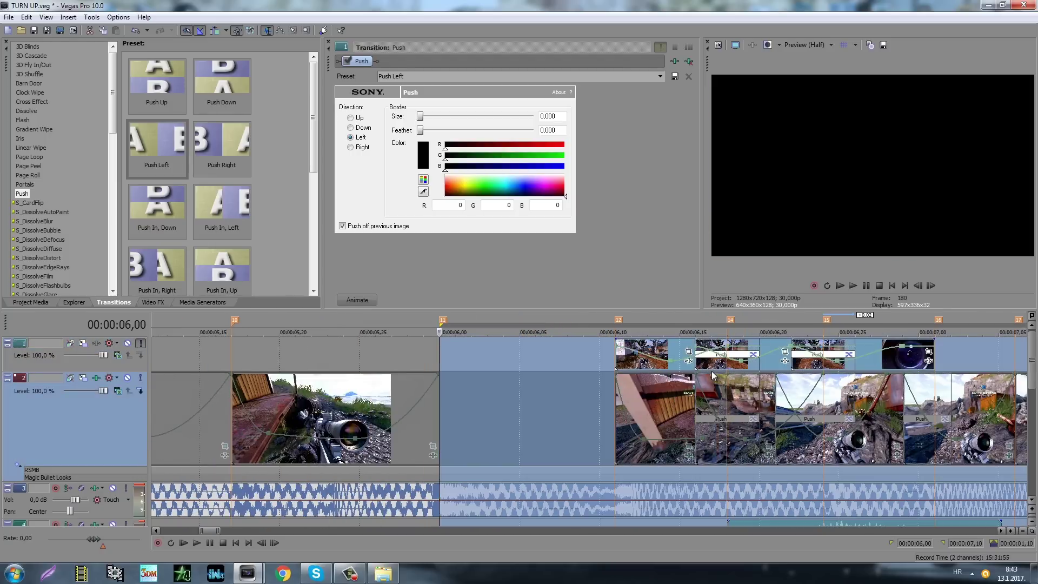
pyautogui.click(586, 374)
pyautogui.press('space')
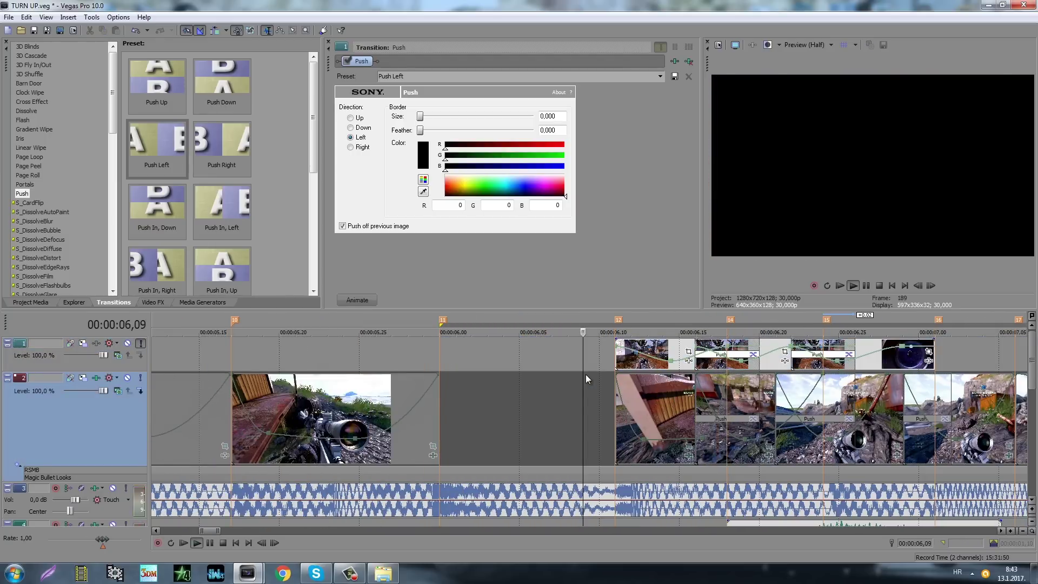
pyautogui.press('space')
# Step through the frames from the first top-track clip to marker 15 to examine the Push transitions
pyautogui.click(653, 350)
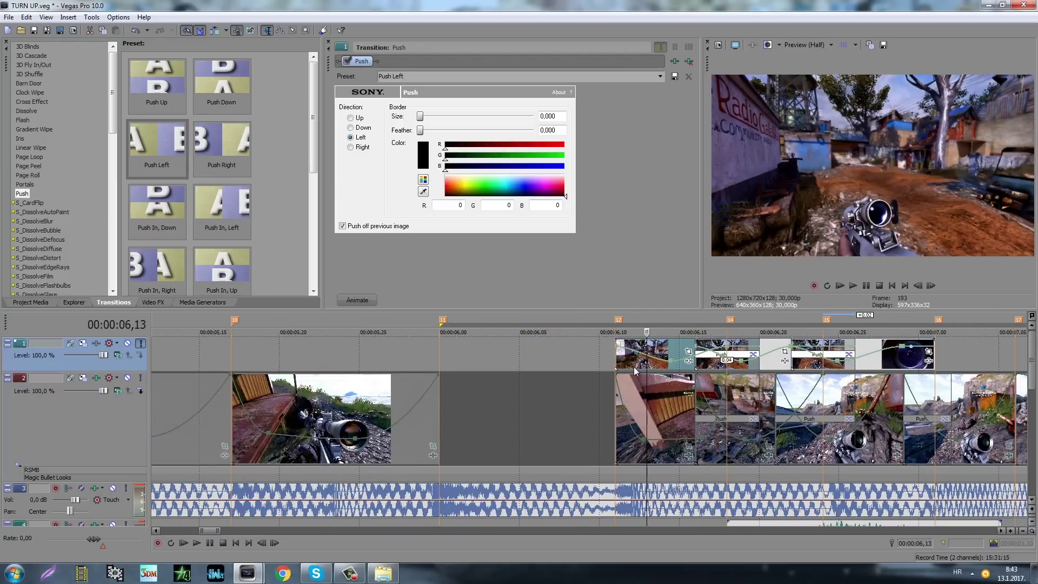
pyautogui.press('Right')
pyautogui.press('Right')
pyautogui.press('Right')
pyautogui.press('Right')
pyautogui.press('Right')
pyautogui.press('Right')
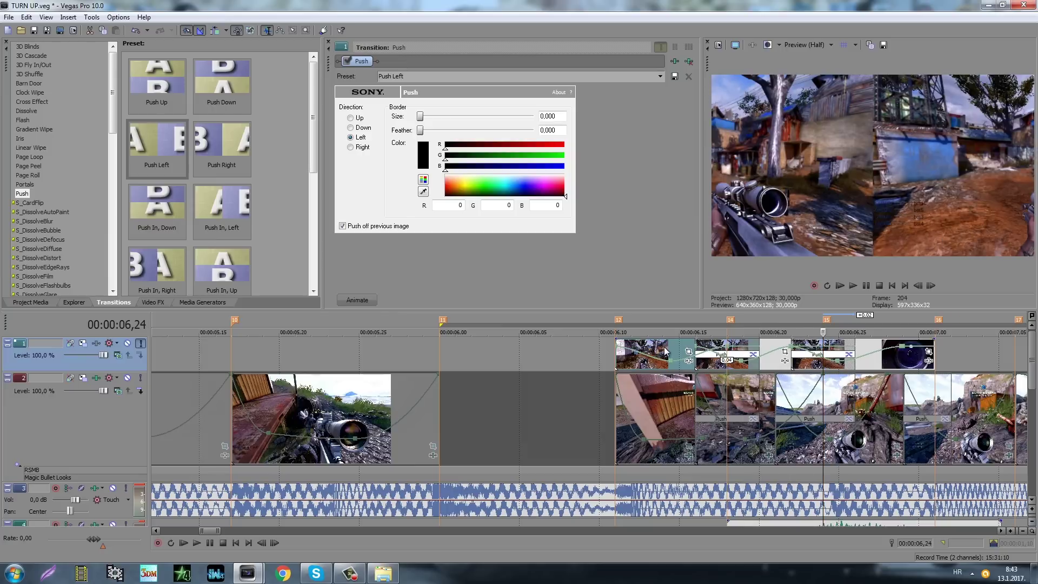
# Apply the default S_Shake video effect preset to the first top-track clip
pyautogui.scroll(-2, 656, 352)
pyautogui.scroll(2, 656, 352)
pyautogui.click(153, 303)
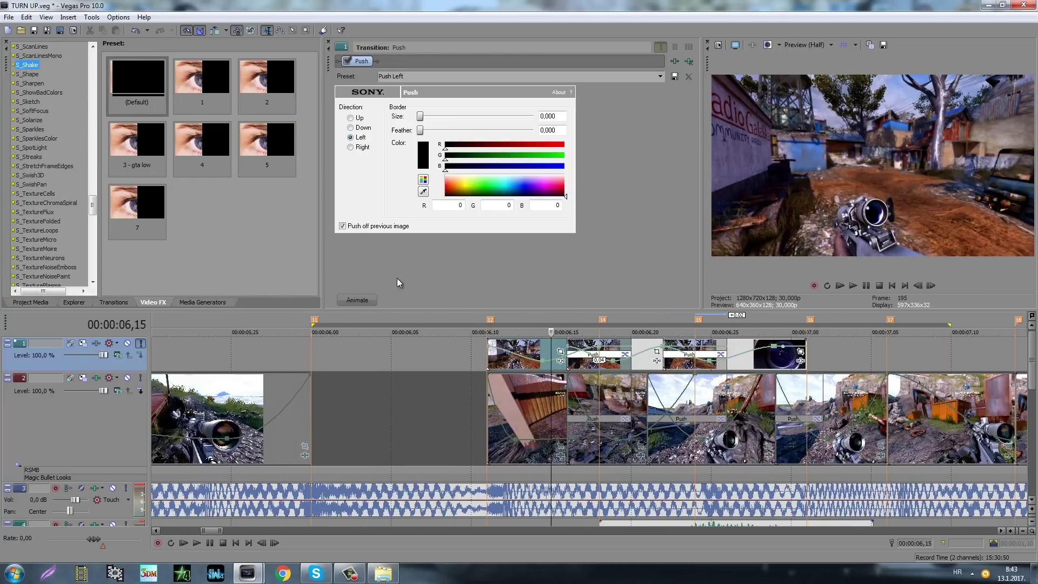
pyautogui.click(541, 355)
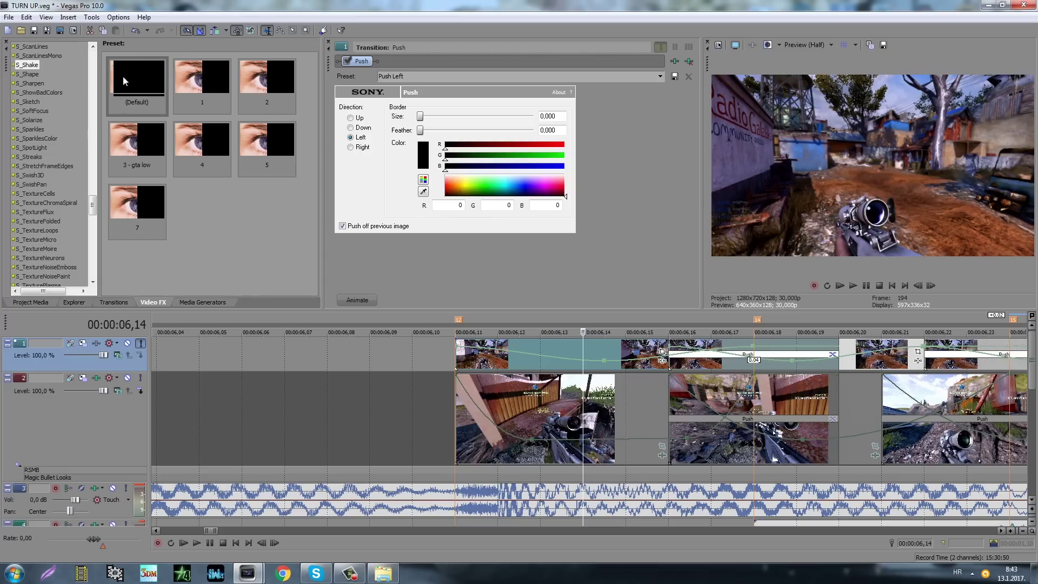
pyautogui.moveTo(125, 79); pyautogui.dragTo(568, 352)
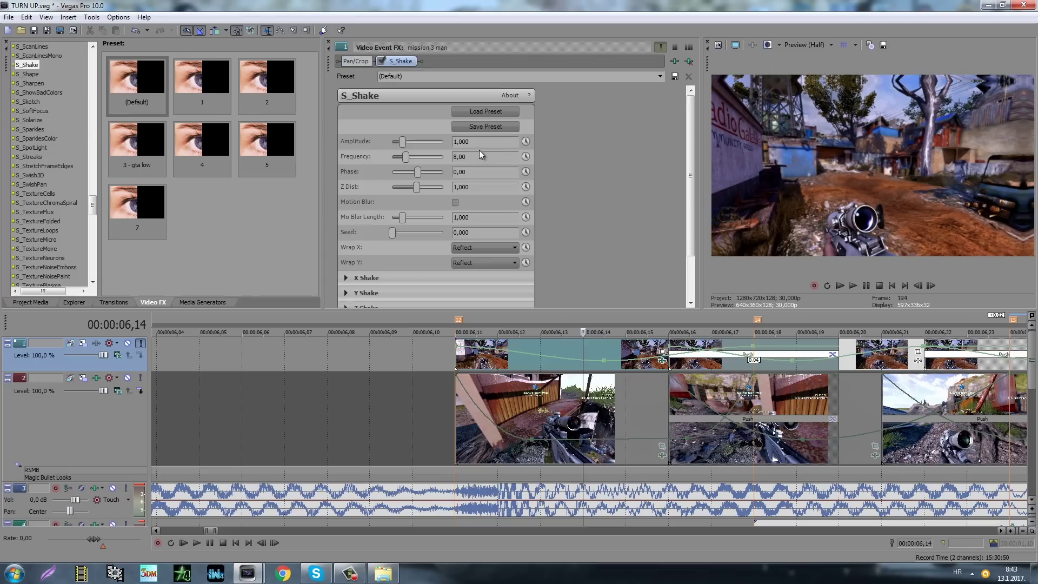
# Set the first clip's shake Amplitude to 0 and Frequency to 6, and enable keyframe animation for Amplitude and Z Dist
pyautogui.press('Tab')
pyautogui.write('0')
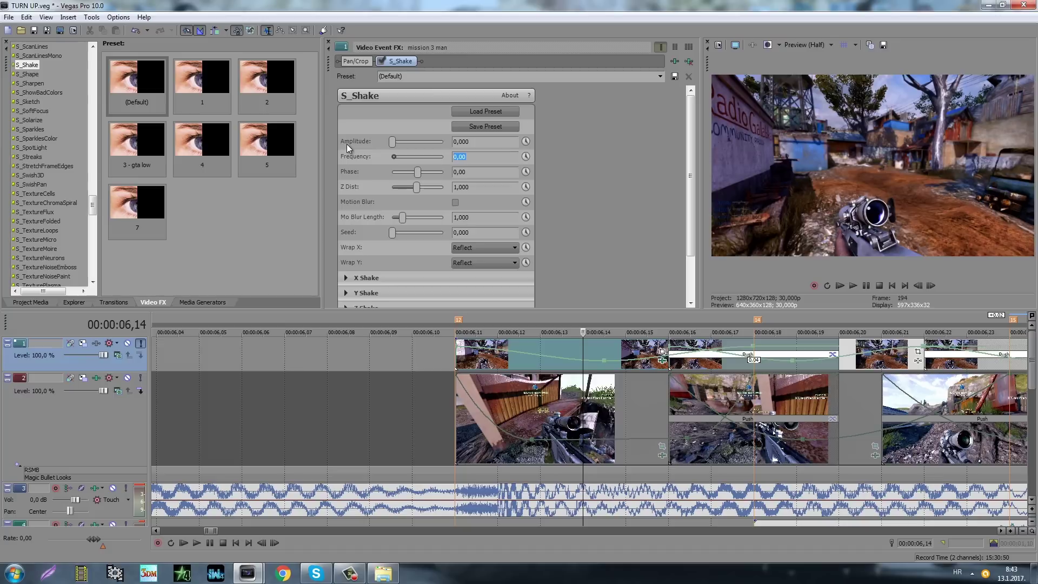
pyautogui.write('6')
pyautogui.press('Return')
pyautogui.click(526, 142)
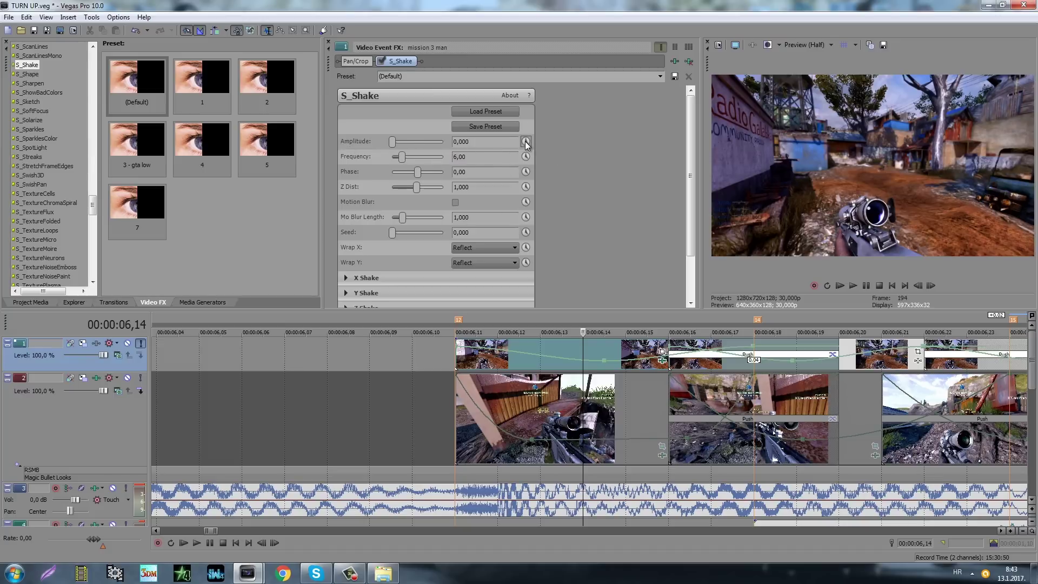
pyautogui.click(524, 188)
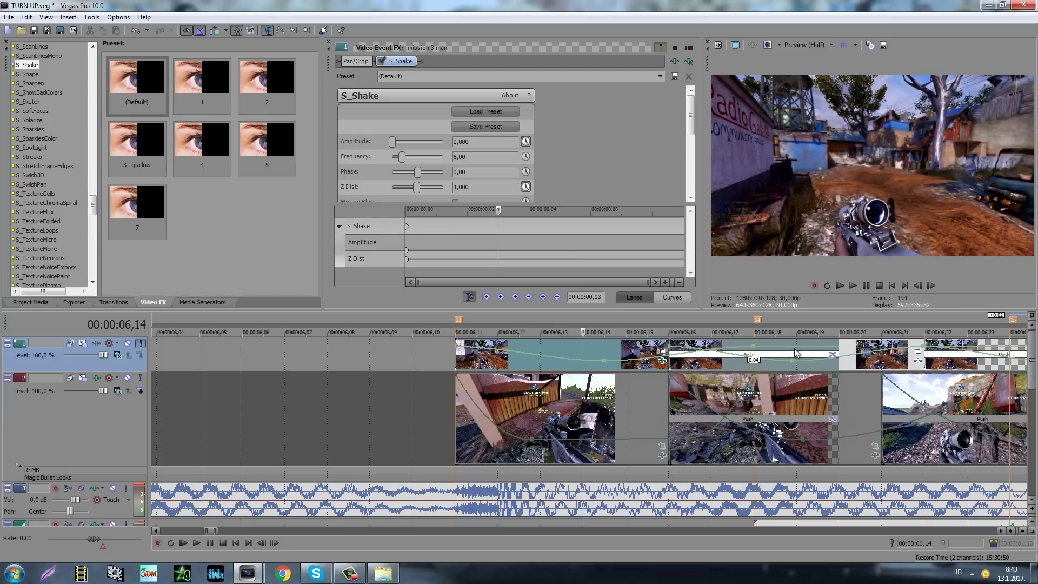
# Add Amplitude and Z Dist keyframes at 00:00:00,04 in the first clip's shake effect, just before the crossfade
pyautogui.click(834, 342)
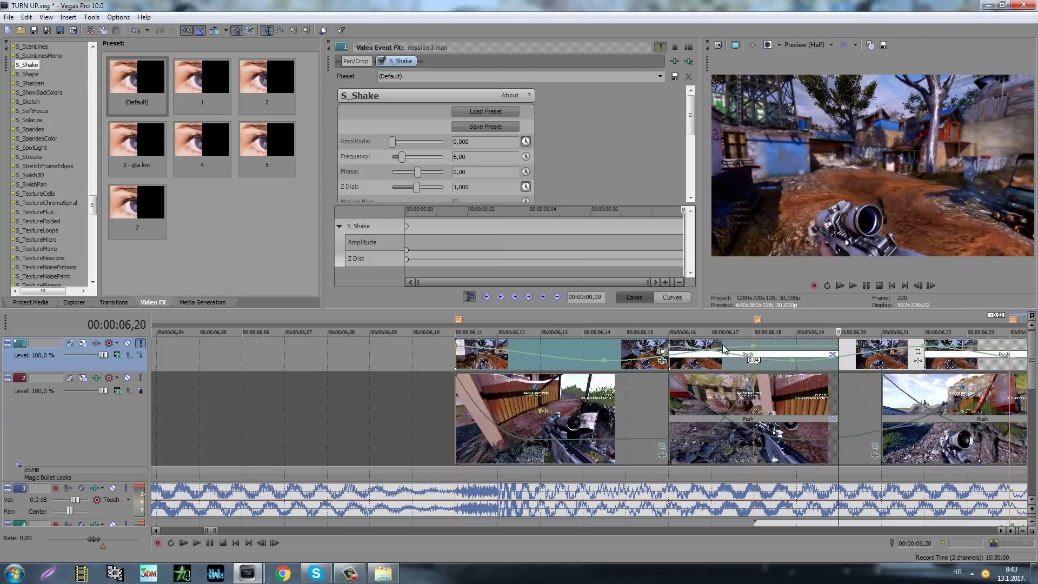
pyautogui.press('Left')
pyautogui.press('Left')
pyautogui.press('Left')
pyautogui.press('Left')
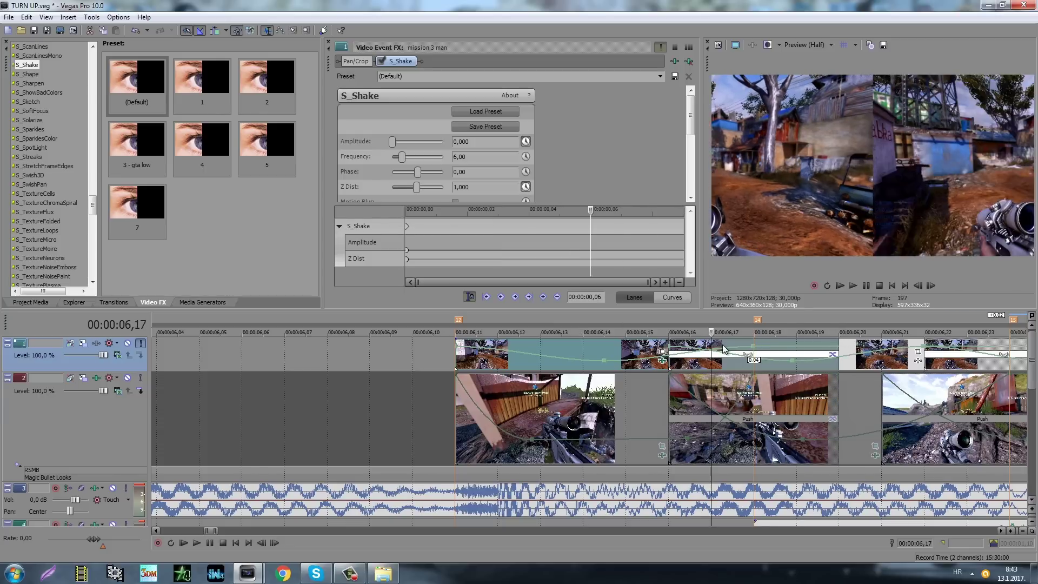
pyautogui.press('Left')
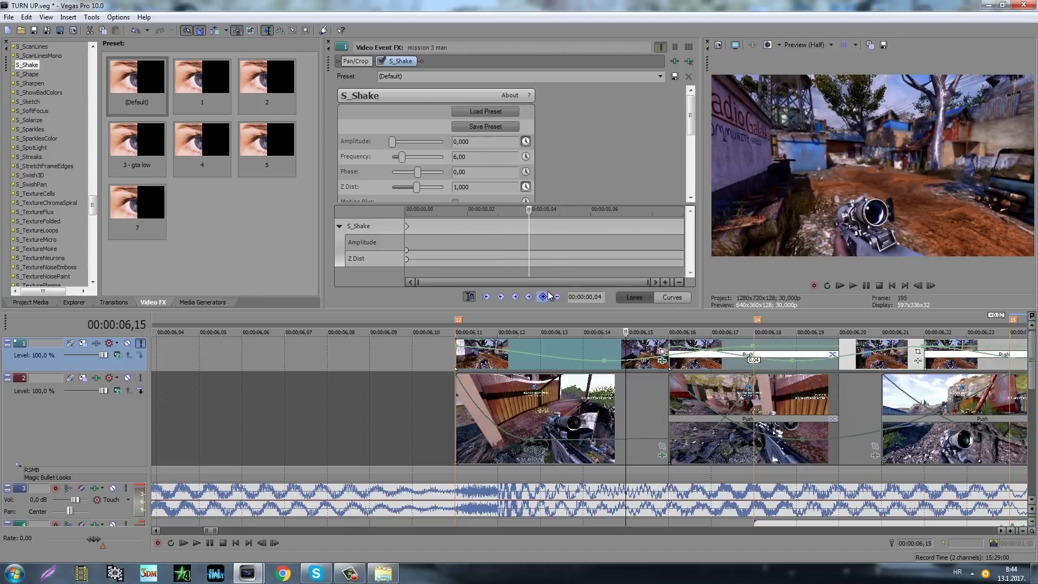
pyautogui.click(529, 226)
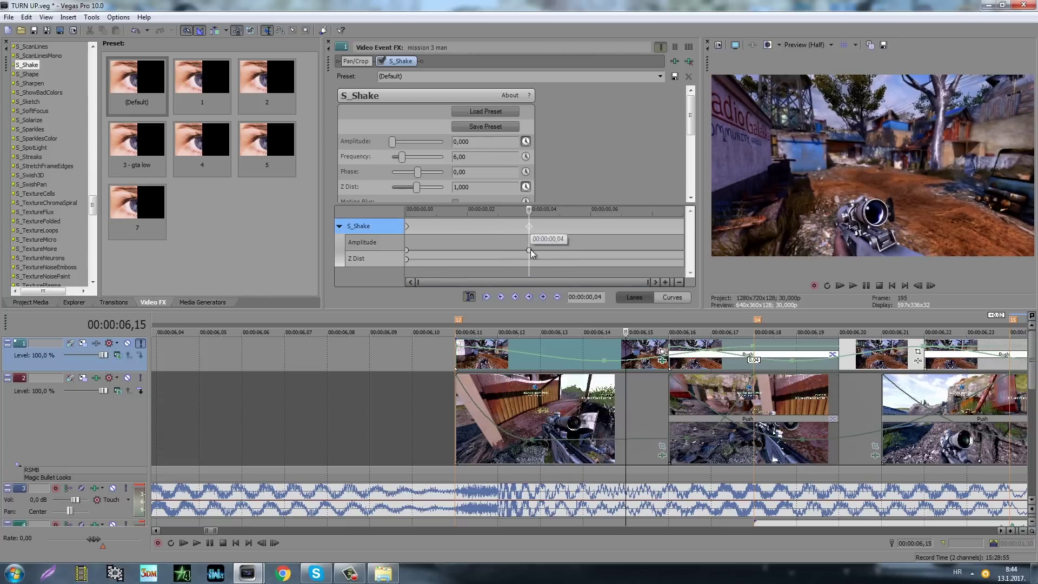
pyautogui.click(529, 259)
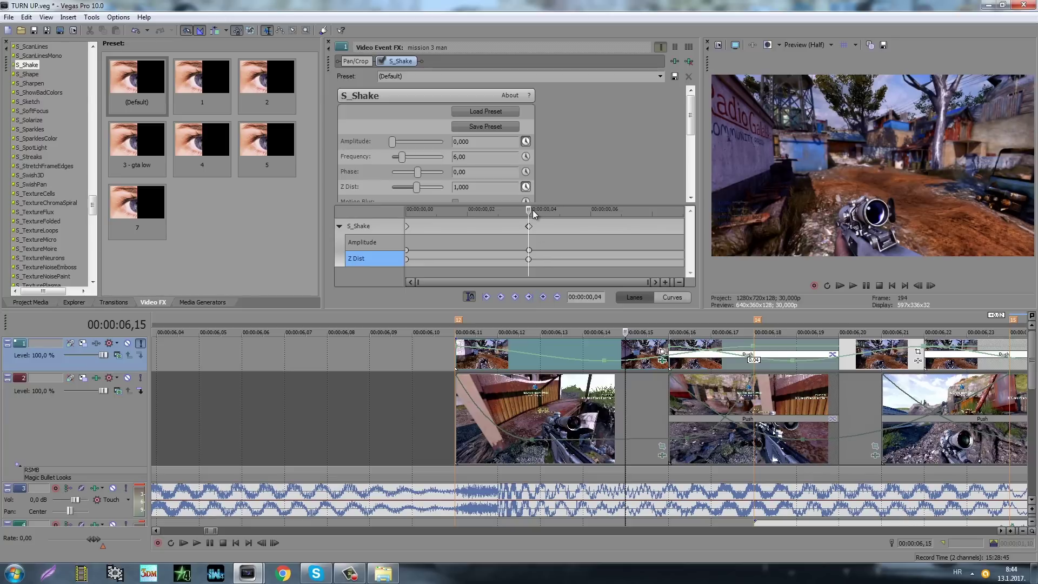
# Keyframe the first clip's shake at 00:00:00,09 with Amplitude 2 and Z Dist 0,9
pyautogui.moveTo(531, 212); pyautogui.dragTo(707, 214)
pyautogui.click(840, 348)
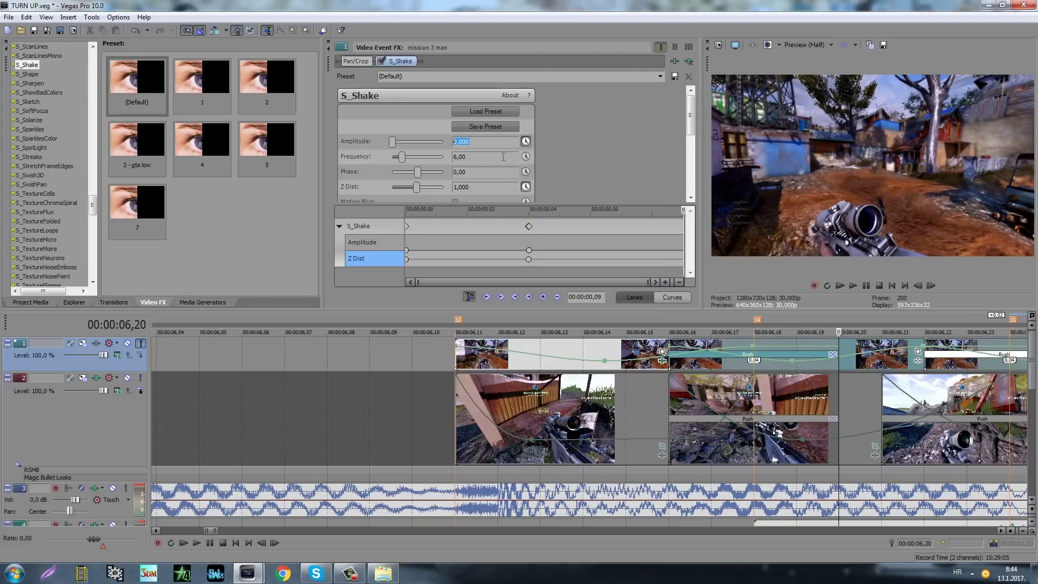
pyautogui.write('2')
pyautogui.click(480, 185)
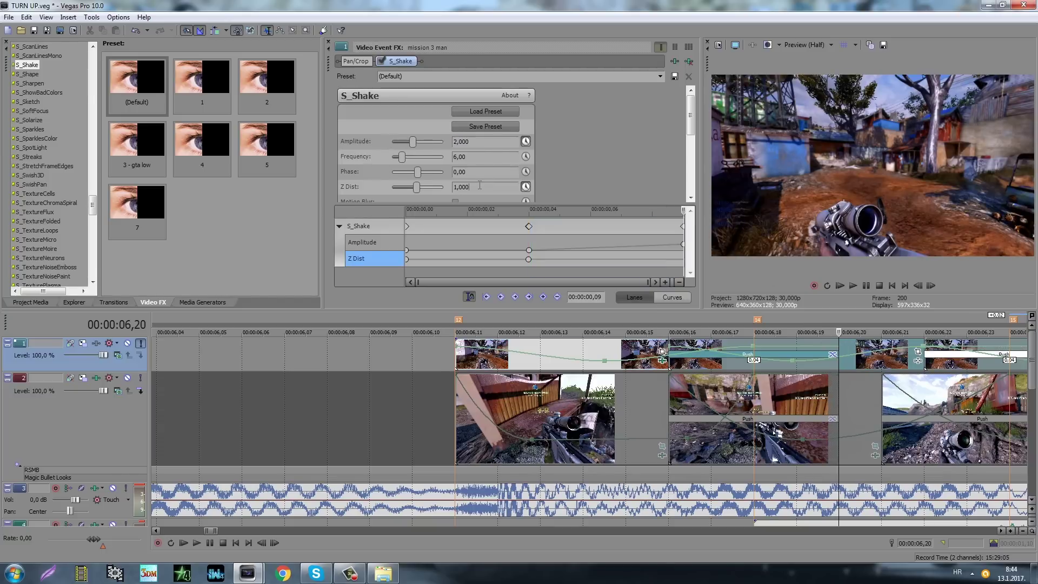
pyautogui.write('0,9')
pyautogui.press('Return')
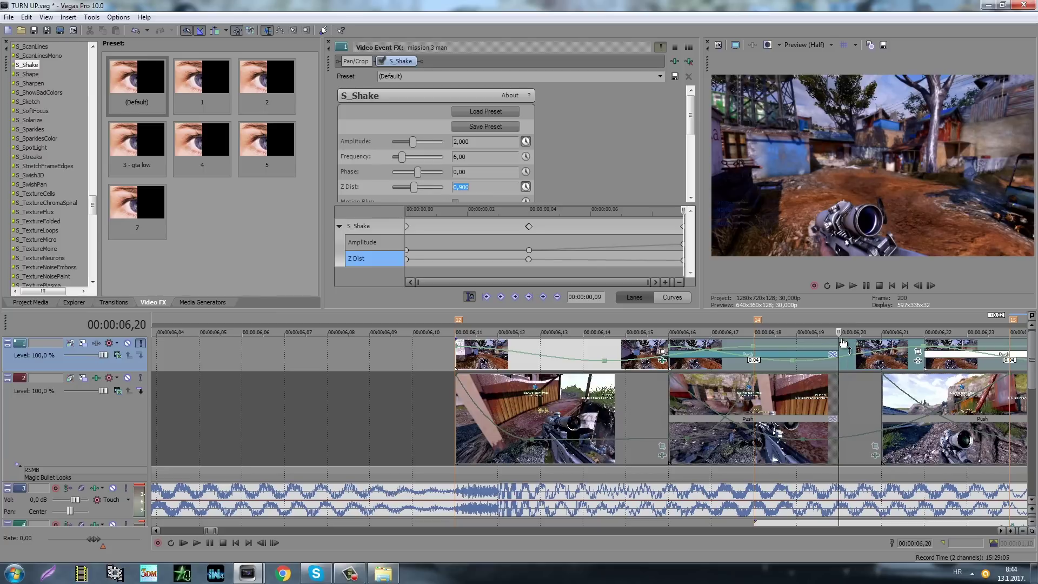
# Apply the default S_Shake preset to the second top-track clip, between markers 14 and 15
pyautogui.click(639, 357)
pyautogui.press('Right')
pyautogui.press('Right')
pyautogui.press('Right')
pyautogui.press('Right')
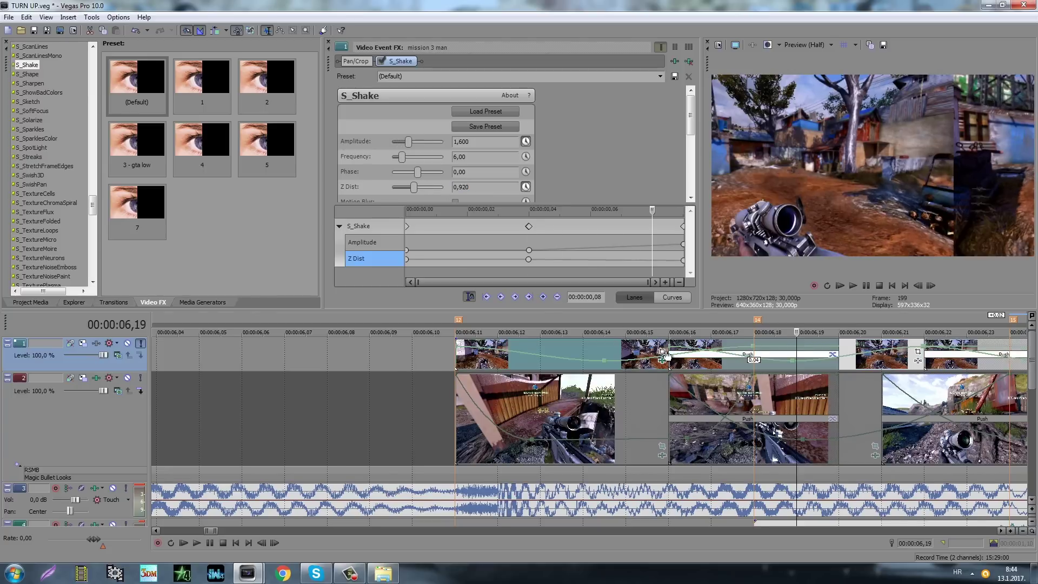
pyautogui.scroll(1, 643, 354)
pyautogui.scroll(-1, 668, 348)
pyautogui.click(658, 362)
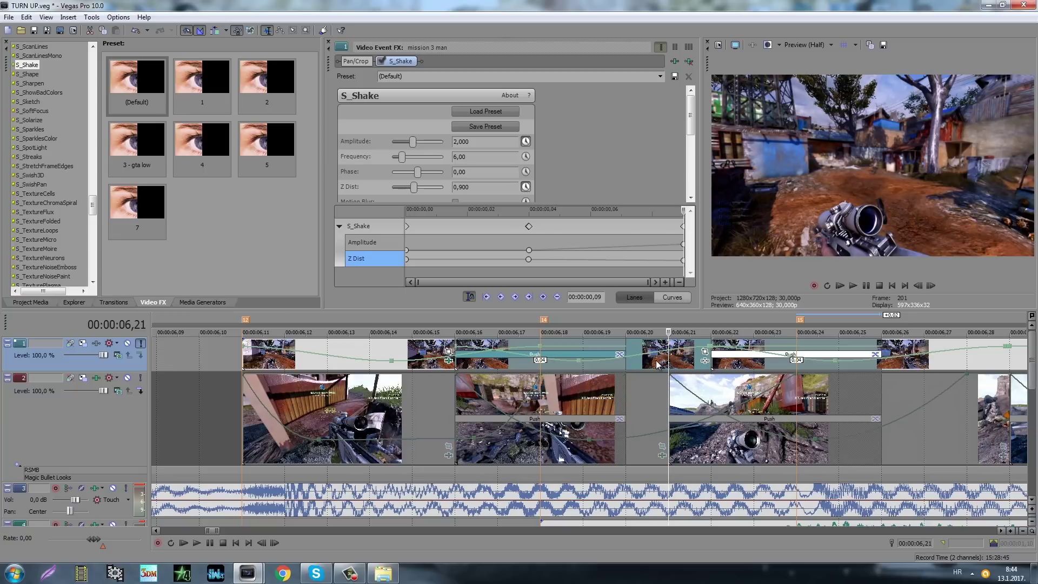
pyautogui.moveTo(137, 82); pyautogui.dragTo(475, 172)
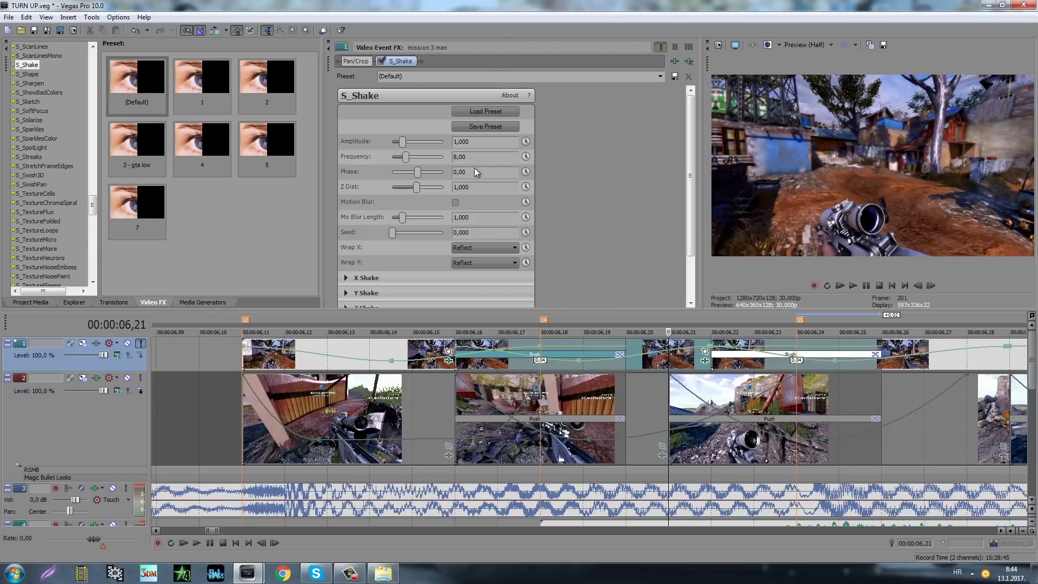
# Set the second clip's shake to Amplitude 0, Frequency 2 and Z Dist 0,9, and enable keyframe animation for Amplitude and Z Dist
pyautogui.click(504, 141)
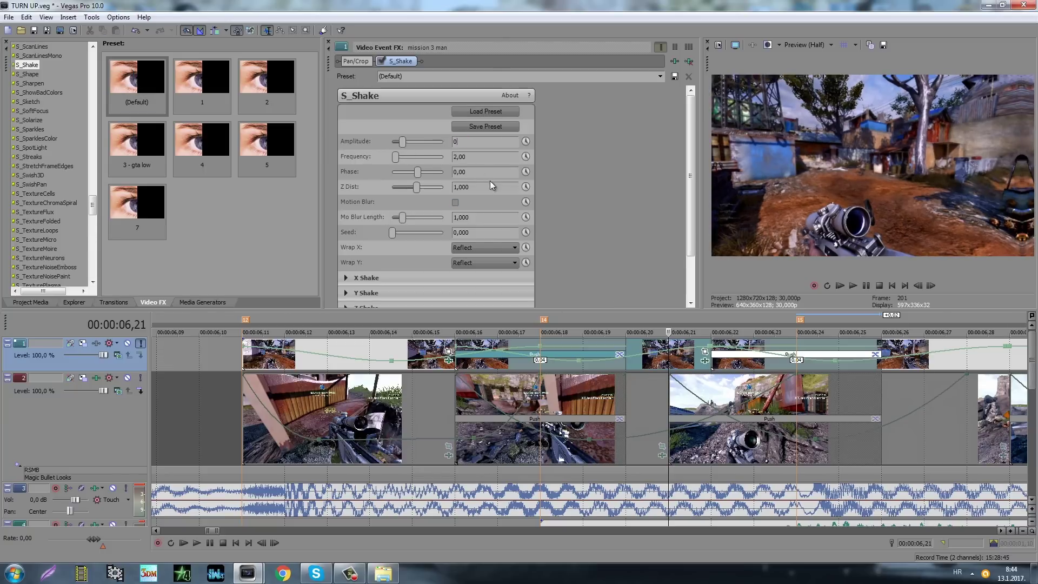
pyautogui.click(467, 186)
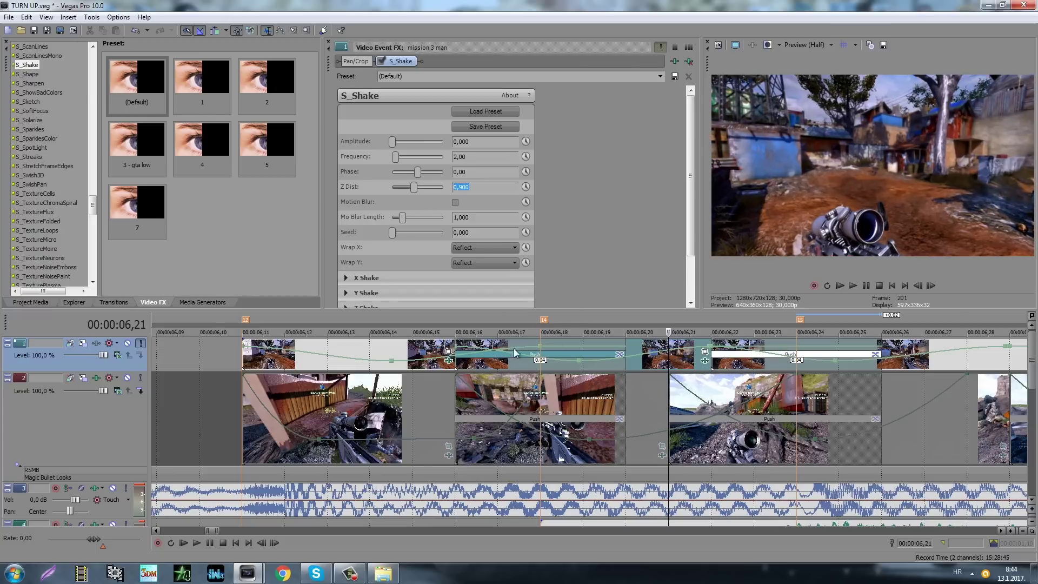
pyautogui.click(634, 355)
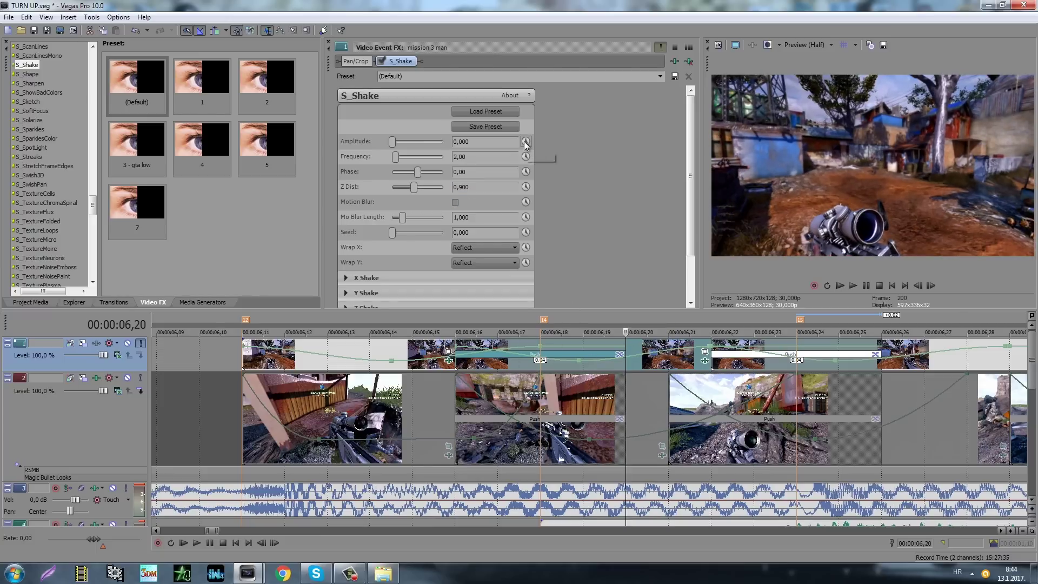
pyautogui.click(525, 141)
pyautogui.click(526, 187)
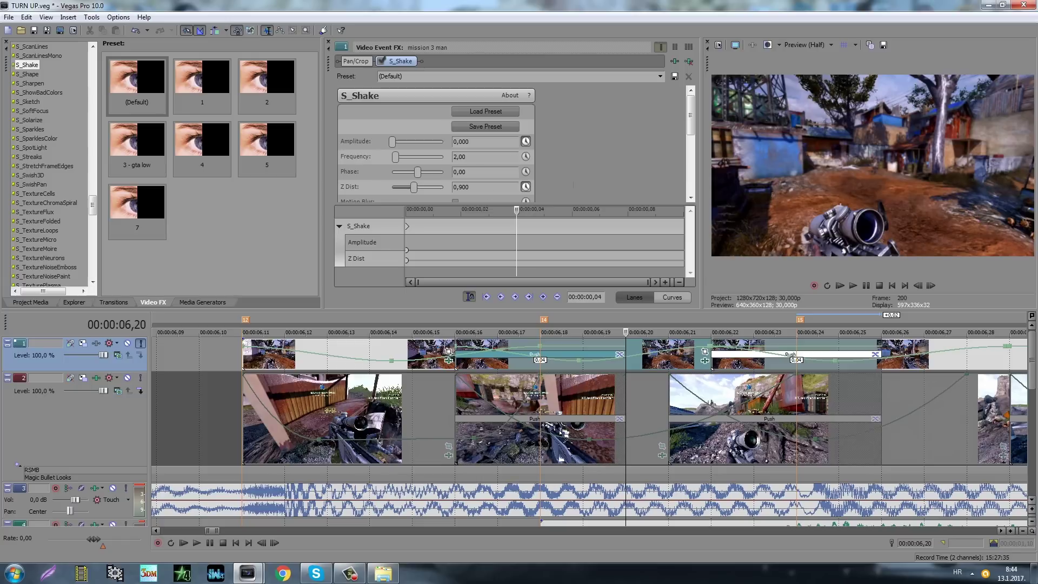
# Set the second clip's shake Amplitude to 2 at its first keyframe and its Frequency to 6
pyautogui.click(407, 226)
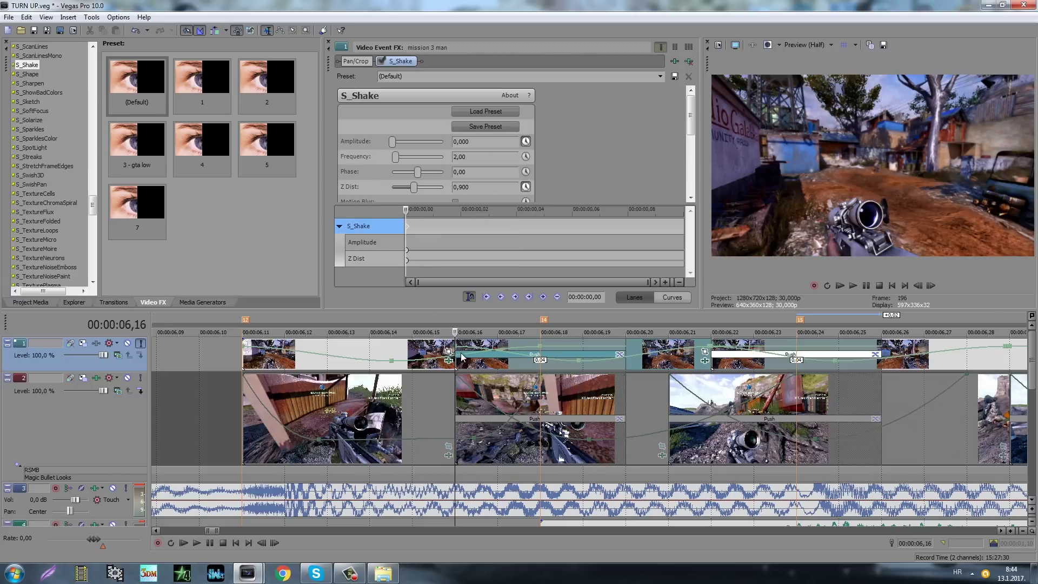
pyautogui.press('space')
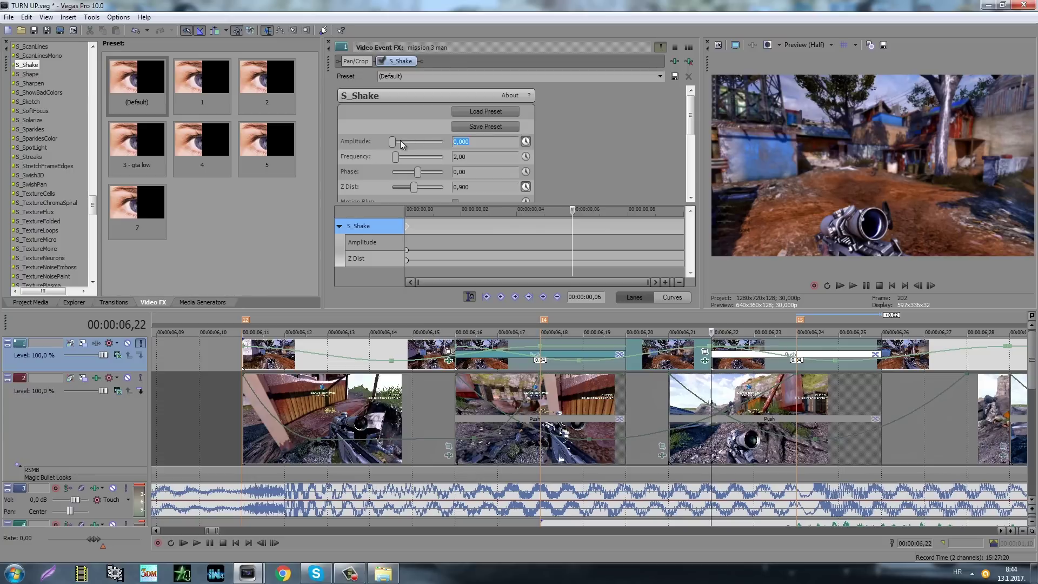
pyautogui.click(407, 226)
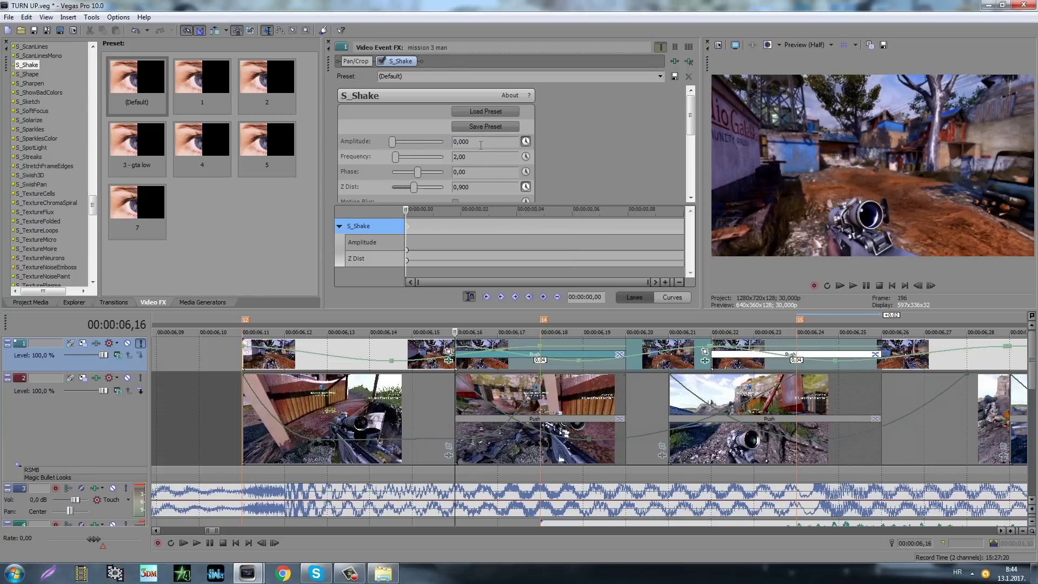
pyautogui.write('2')
pyautogui.press('Tab')
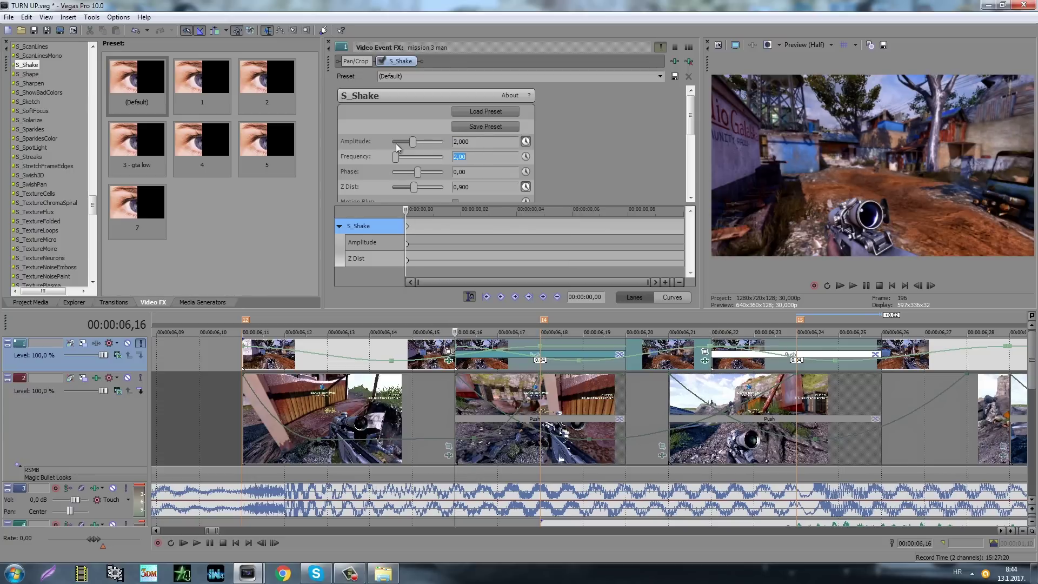
pyautogui.write('6')
pyautogui.press('Return')
# Keyframe the second clip's shake at 00:00:00,06 with Amplitude 0 and Z Dist 1
pyautogui.click(622, 343)
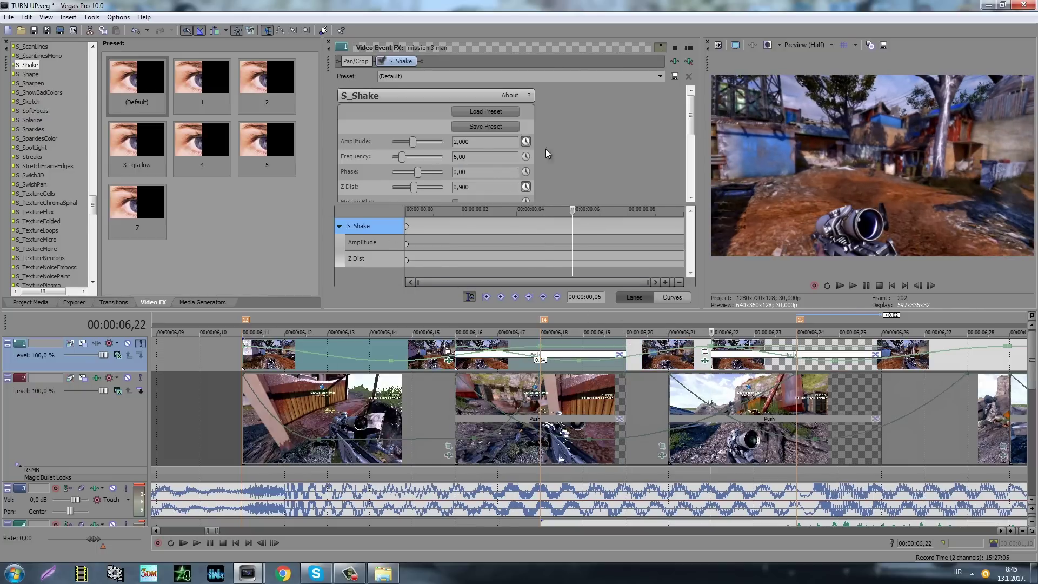
pyautogui.doubleClick(492, 142)
pyautogui.moveTo(476, 187); pyautogui.dragTo(381, 175)
pyautogui.write('1')
pyautogui.press('Return')
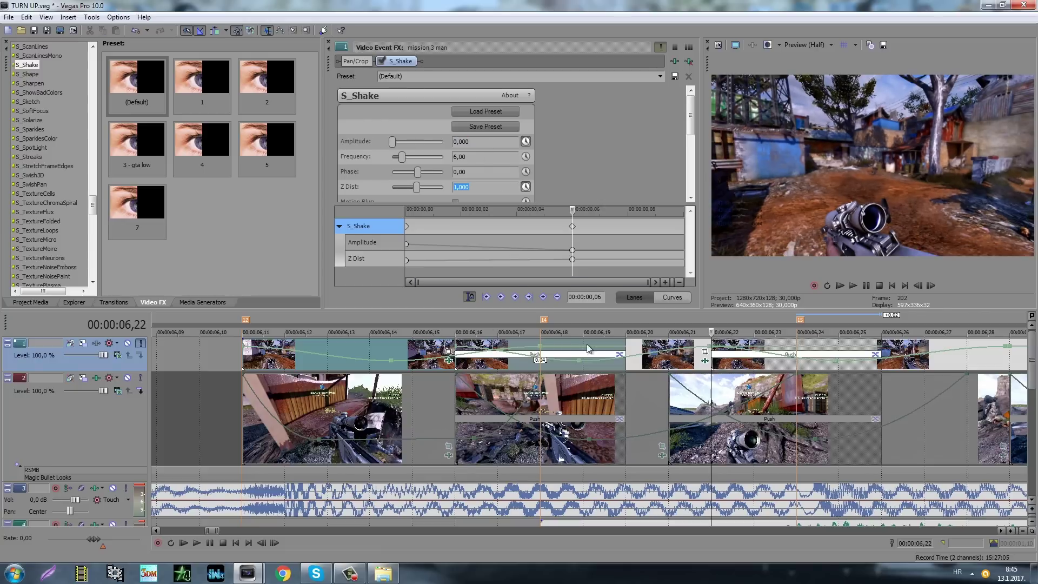
# Apply the S_Shake preset 7 to the third top-track clip and enable keyframe animation for its Amplitude
pyautogui.click(160, 219)
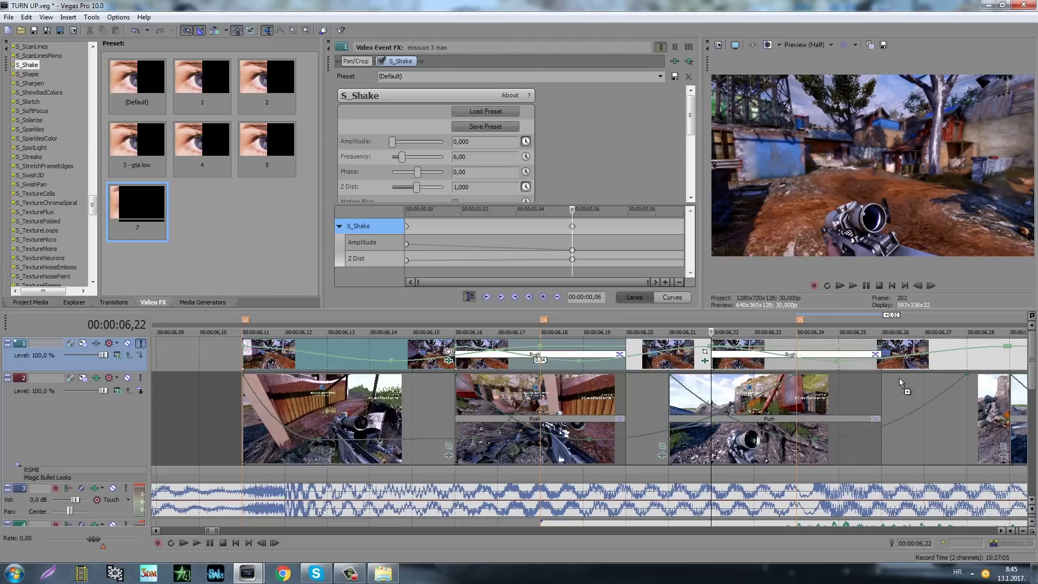
pyautogui.moveTo(956, 356); pyautogui.dragTo(957, 358)
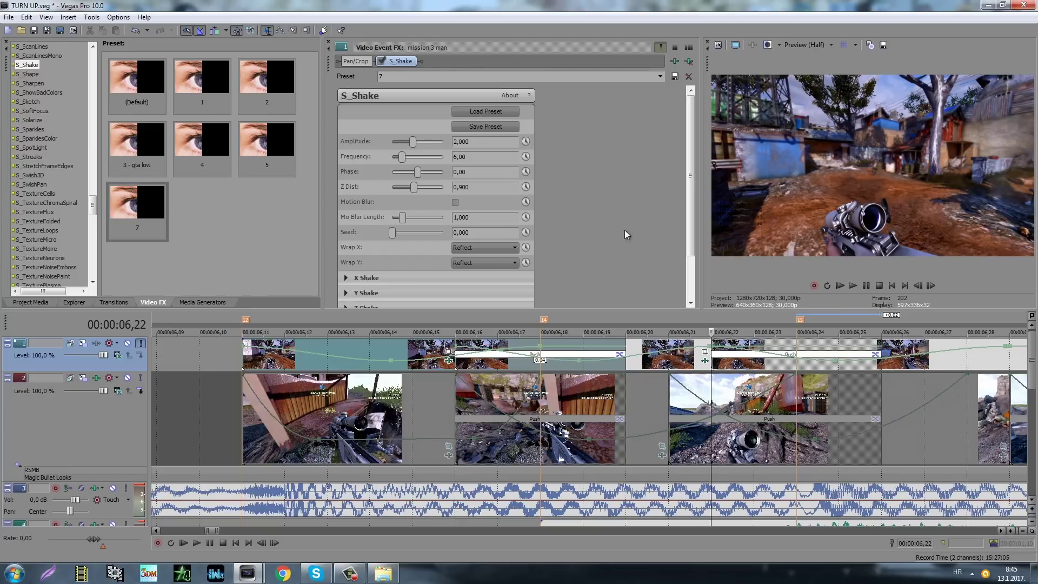
pyautogui.click(524, 142)
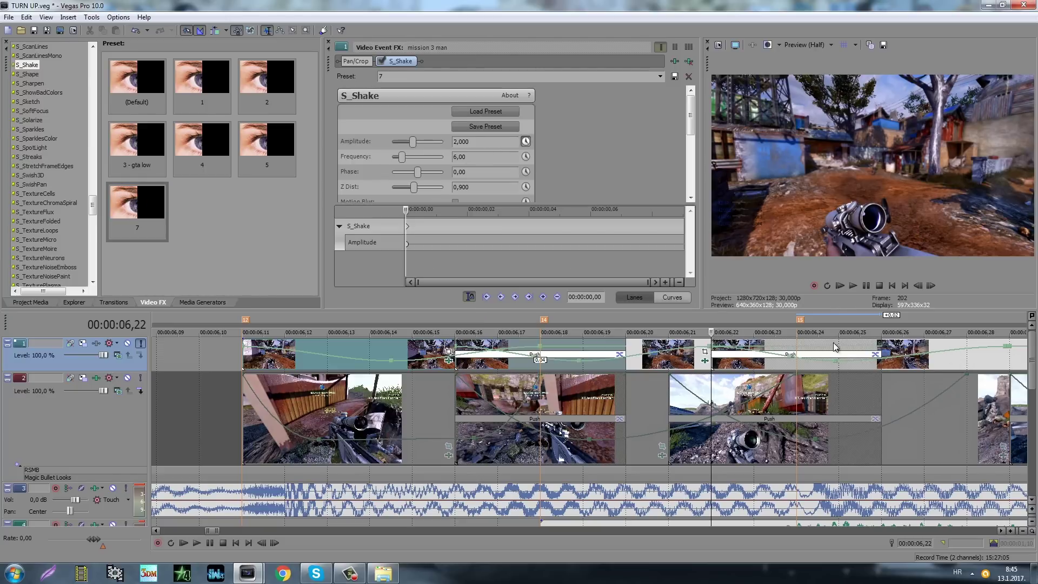
# Keyframe the third clip's shake Amplitude to 0 at 00:00:00,06 and set its Z Dist to 1
pyautogui.click(882, 345)
pyautogui.press('Right')
pyautogui.press('Right')
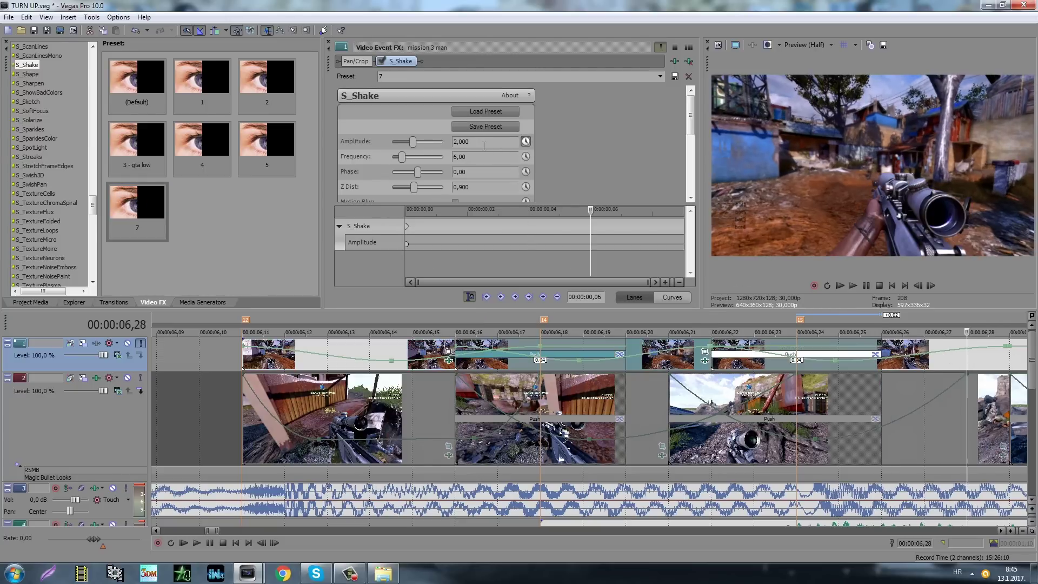
pyautogui.moveTo(477, 142); pyautogui.dragTo(365, 144)
pyautogui.write('0')
pyautogui.press('Return')
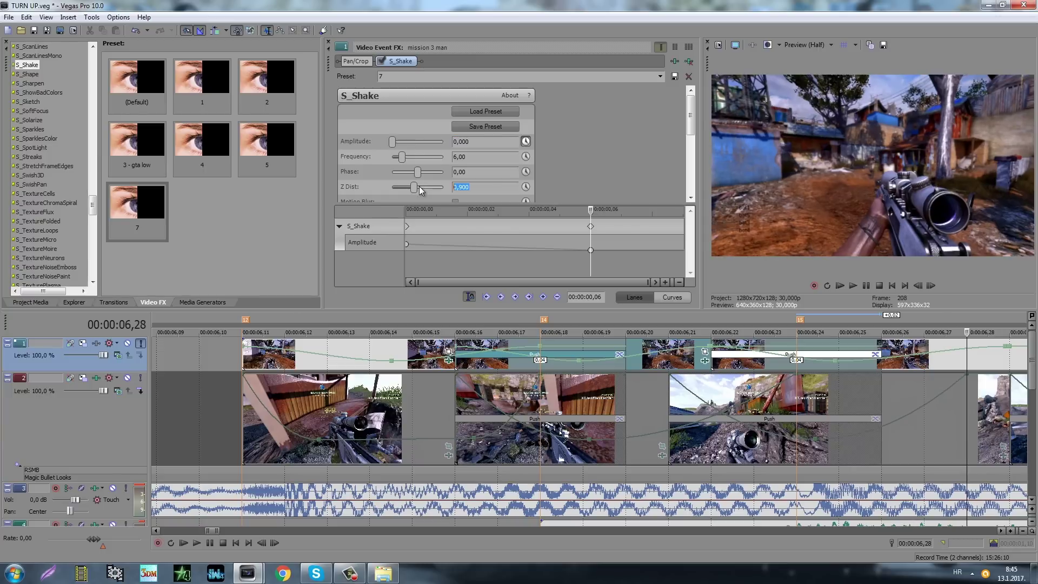
pyautogui.click(420, 187)
# Play the timeline from just before marker 12 to preview the shake effects on the top-track clips
pyautogui.click(996, 426)
pyautogui.scroll(-3, 996, 427)
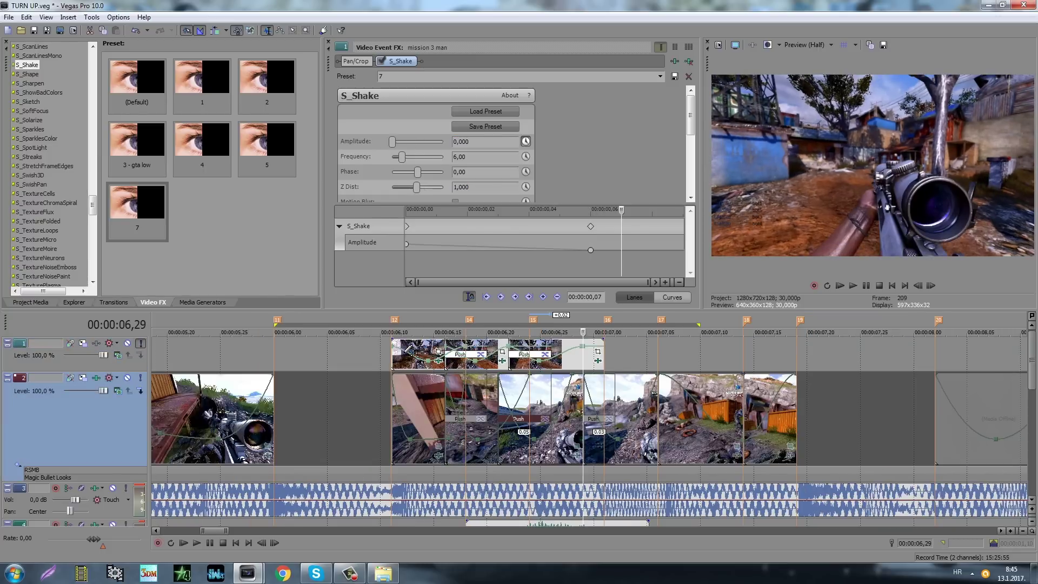
pyautogui.press('space')
pyautogui.press('space')
pyautogui.doubleClick(386, 365)
pyautogui.click(381, 365)
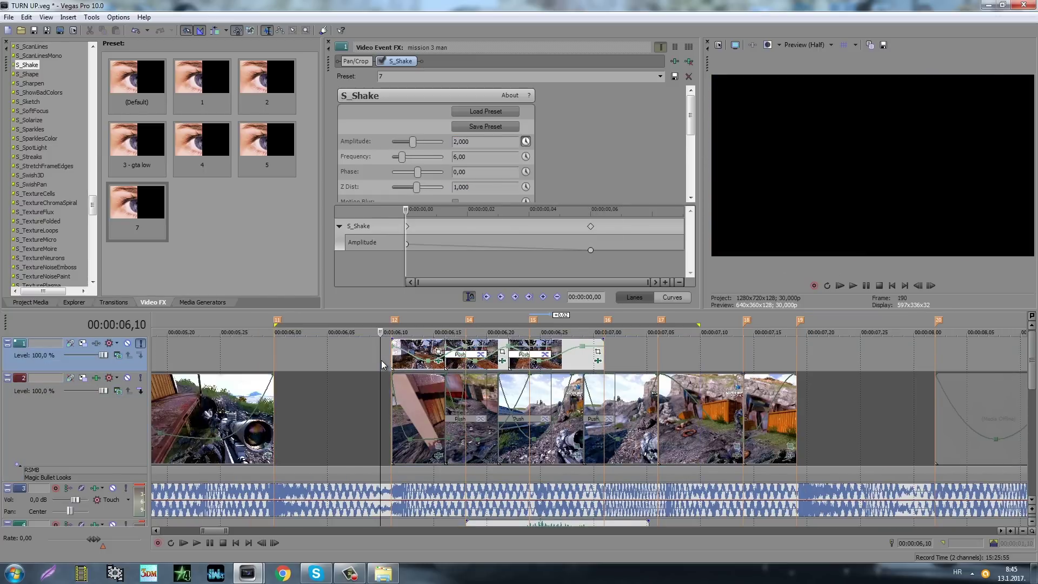
pyautogui.press('space')
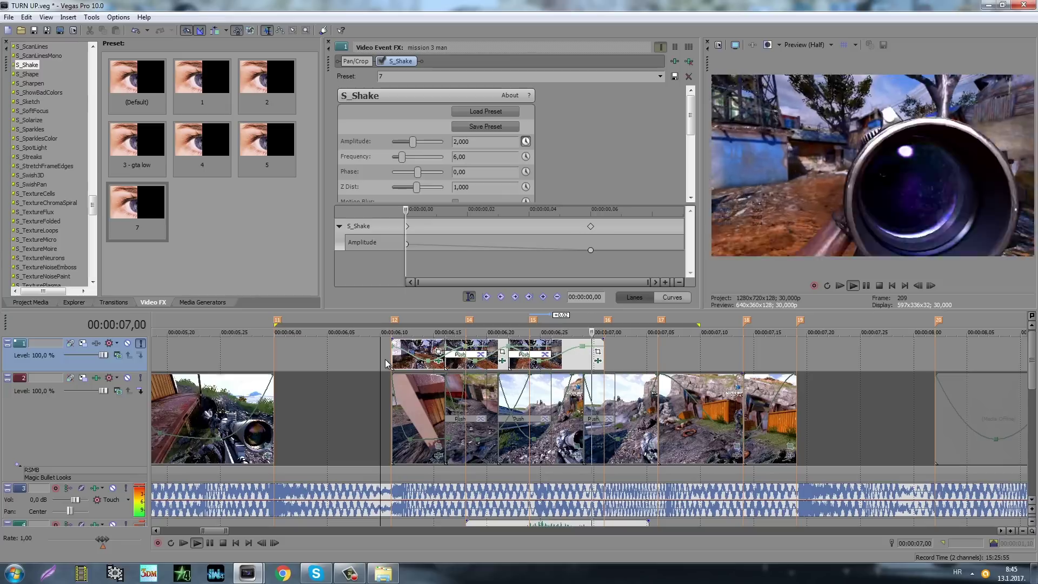
# Stop playback and apply the RSMB (Default) motion blur effect to the whole top video track
pyautogui.press('space')
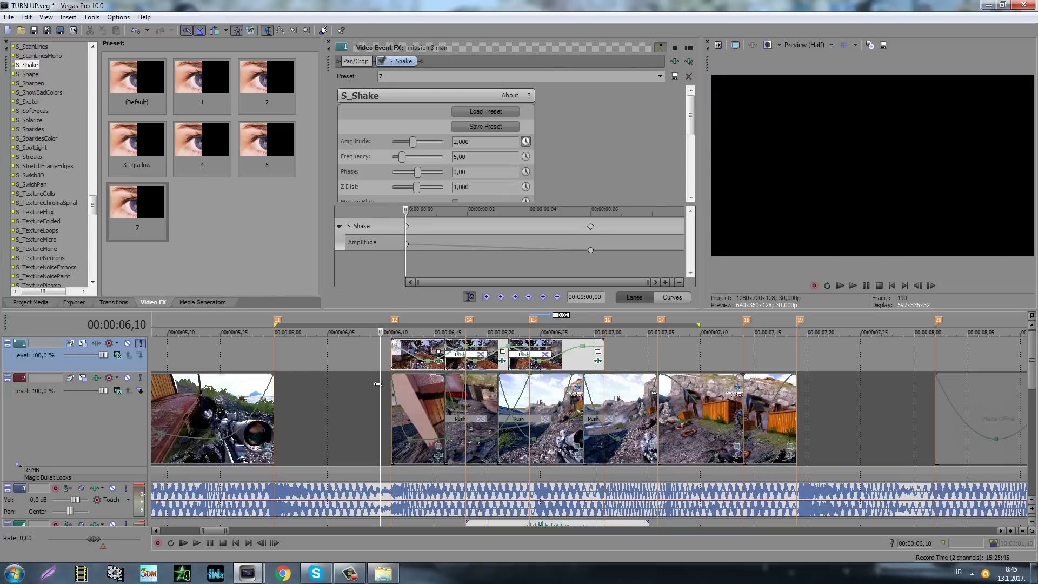
pyautogui.click(58, 253)
pyautogui.write('rs')
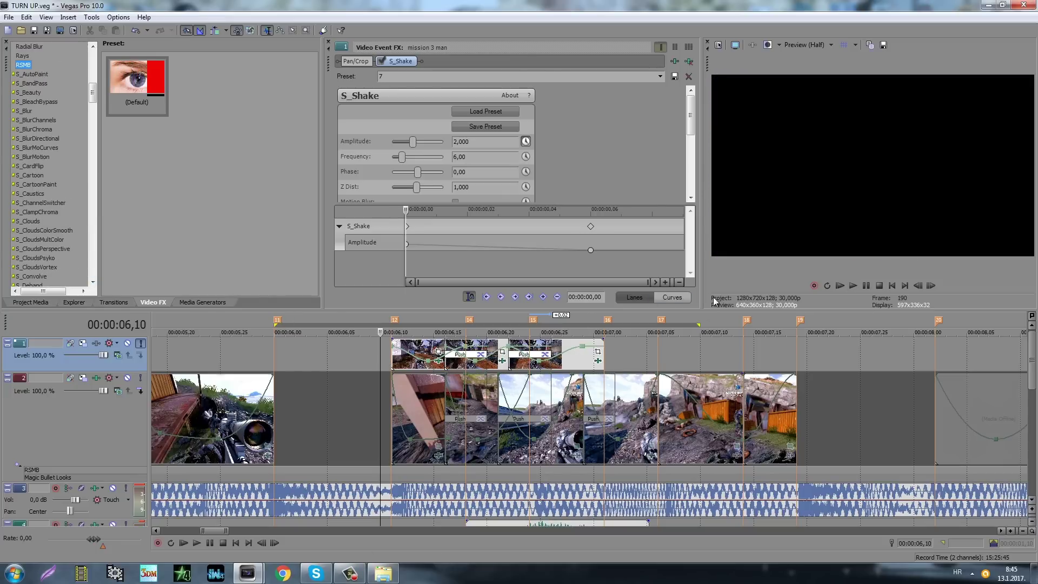
pyautogui.click(358, 579)
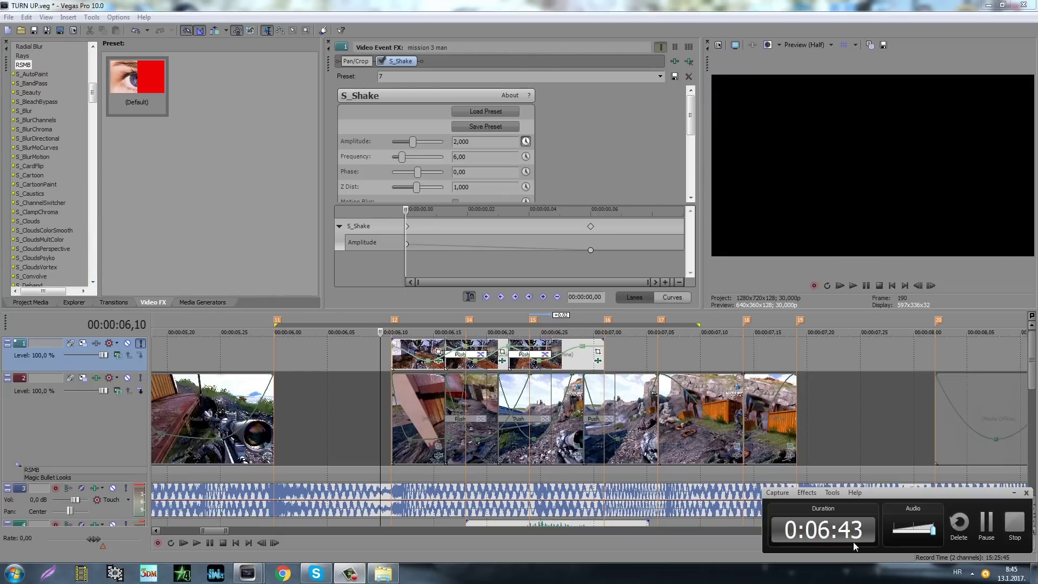
pyautogui.click(1015, 494)
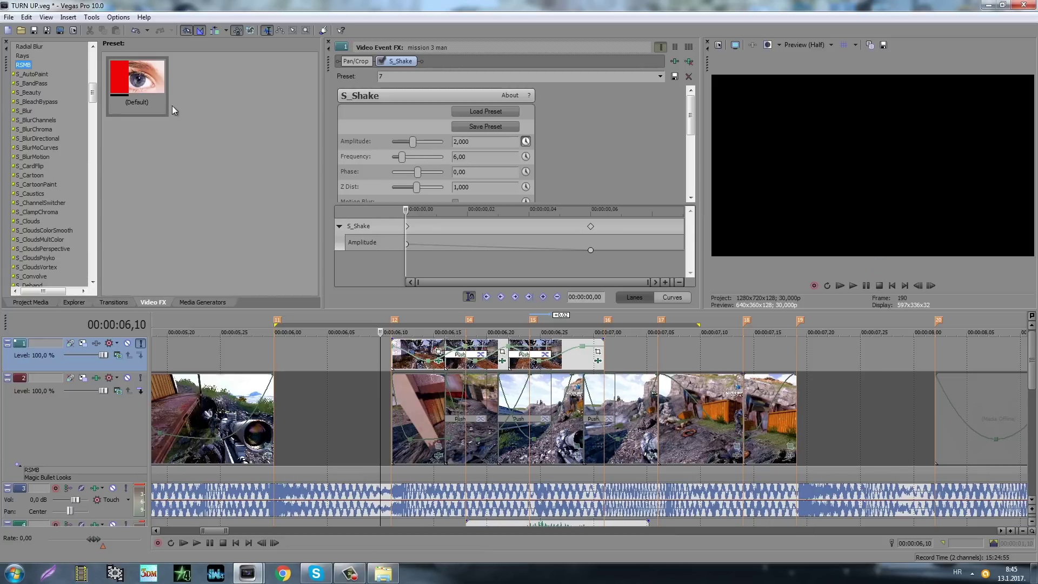
pyautogui.moveTo(130, 93); pyautogui.dragTo(112, 368)
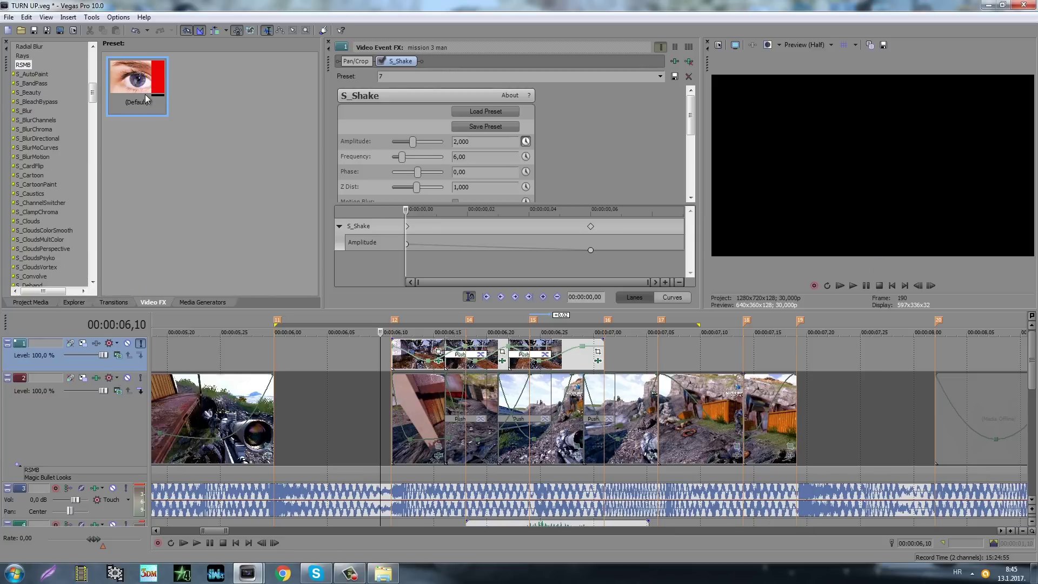
pyautogui.moveTo(128, 87); pyautogui.dragTo(129, 87)
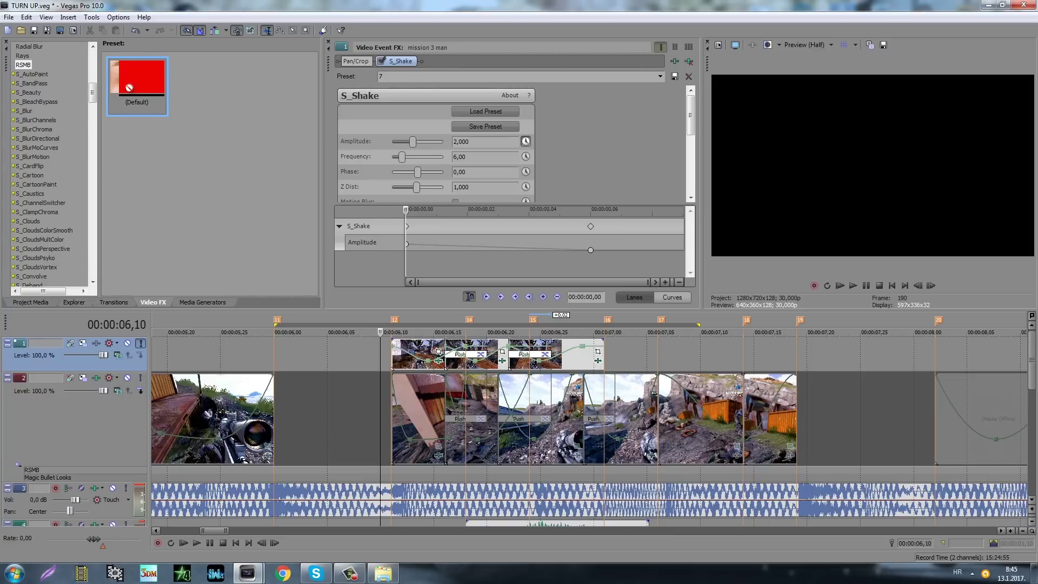
pyautogui.moveTo(130, 364); pyautogui.dragTo(131, 363)
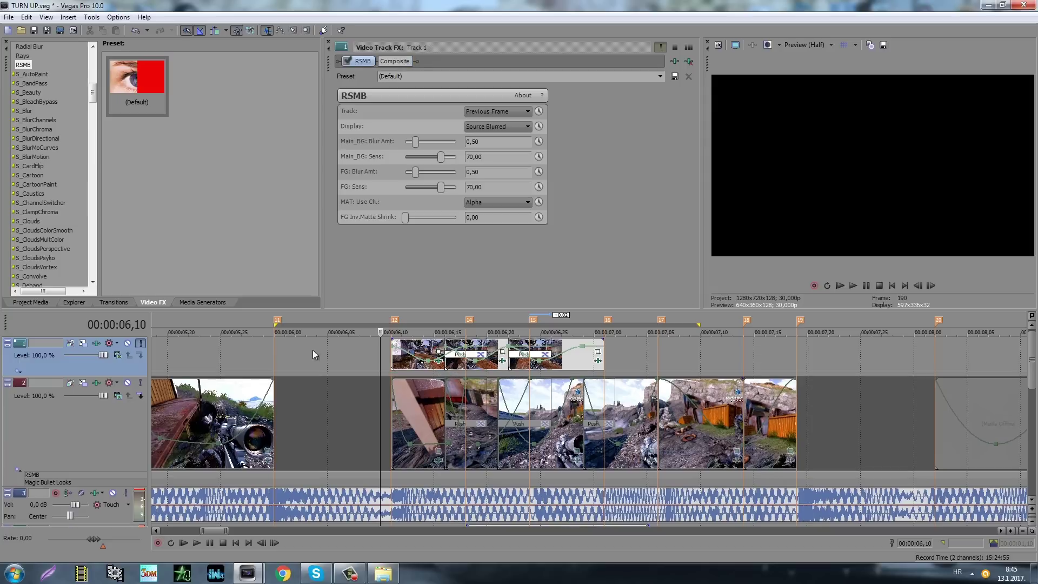
# Play the timeline from just before marker 12 to preview the RSMB motion blur on the top-track clips
pyautogui.press('space')
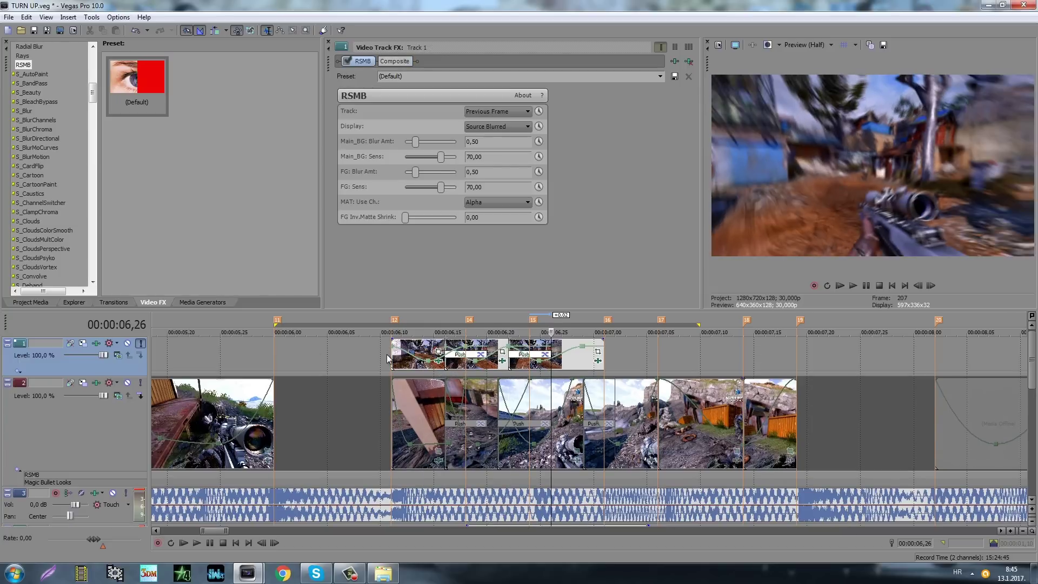
pyautogui.doubleClick(387, 355)
pyautogui.click(377, 352)
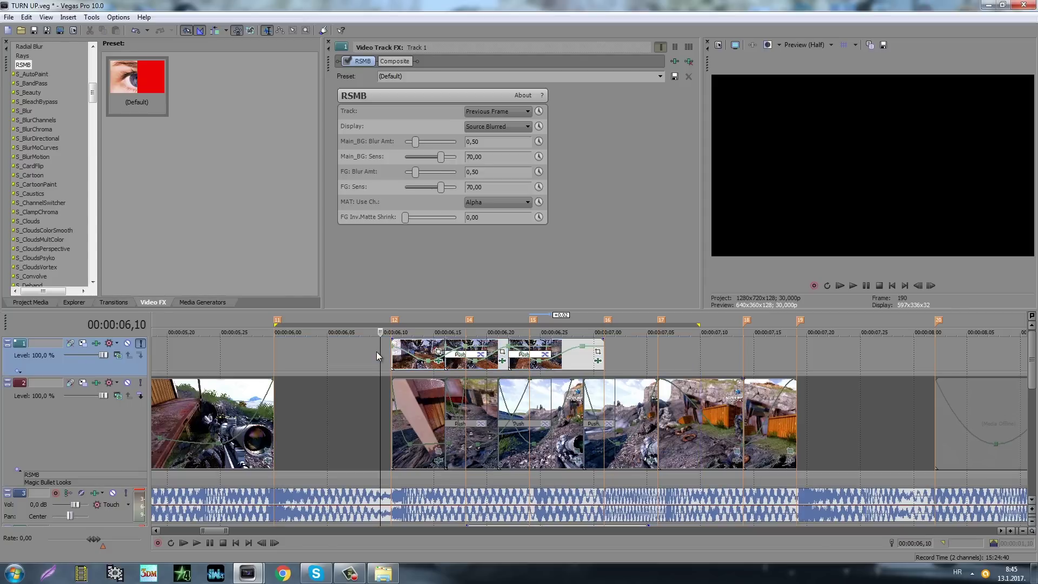
pyautogui.press('space')
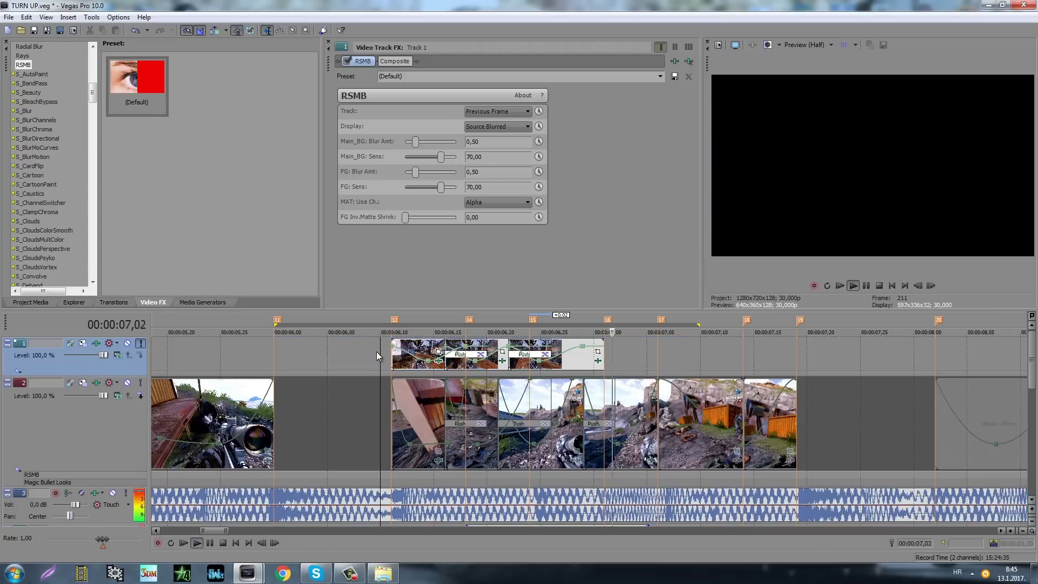
pyautogui.press('space')
# Step frame by frame from marker 12 through the top-track clips to examine the motion blur on the shakes and Push transitions
pyautogui.click(393, 359)
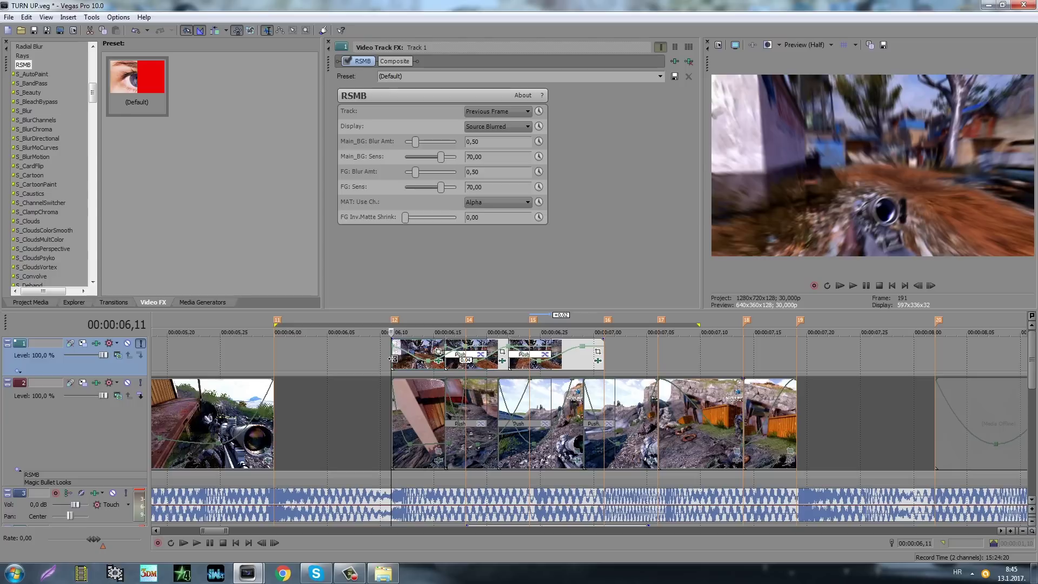
pyautogui.press('Right')
pyautogui.press('Right')
pyautogui.press('Right')
pyautogui.press('Right')
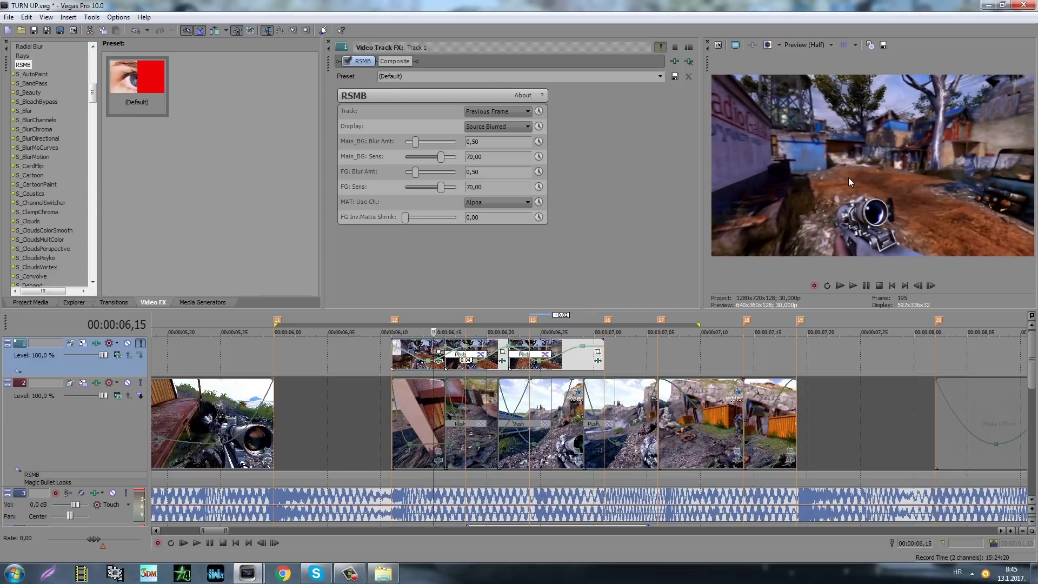
pyautogui.press('Right')
pyautogui.press('Right')
pyautogui.press('Right')
pyautogui.press('Right')
pyautogui.press('Right')
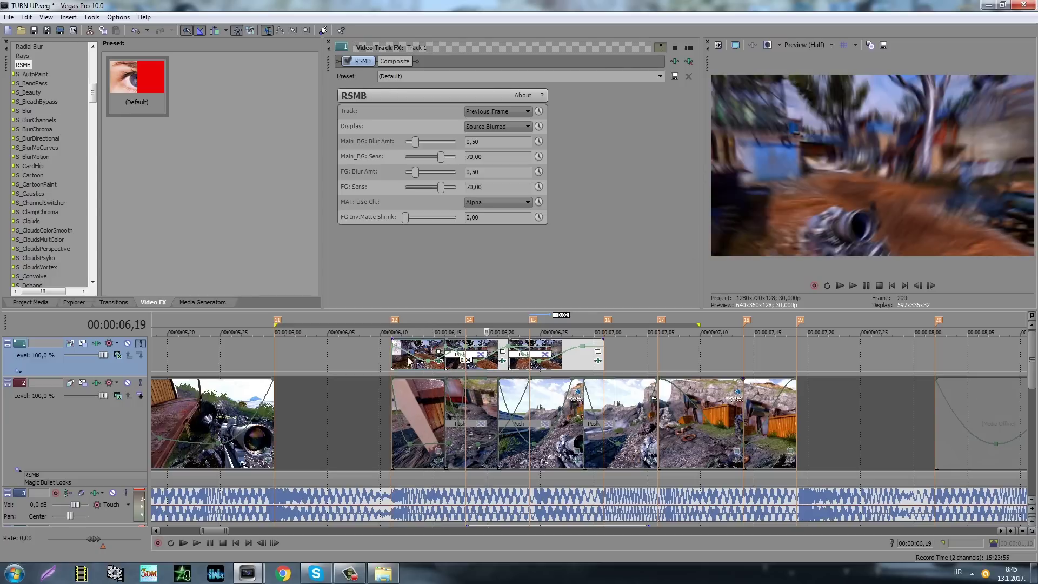
pyautogui.press('space')
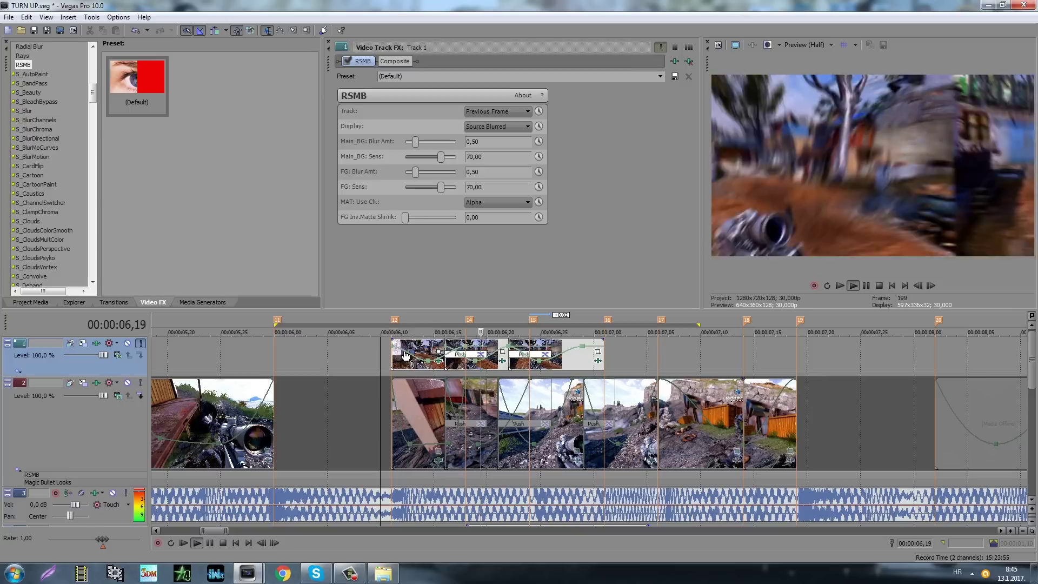
pyautogui.press('space')
pyautogui.press('Right')
pyautogui.press('Right')
pyautogui.press('Right')
pyautogui.press('Right')
pyautogui.press('Right')
pyautogui.press('Right')
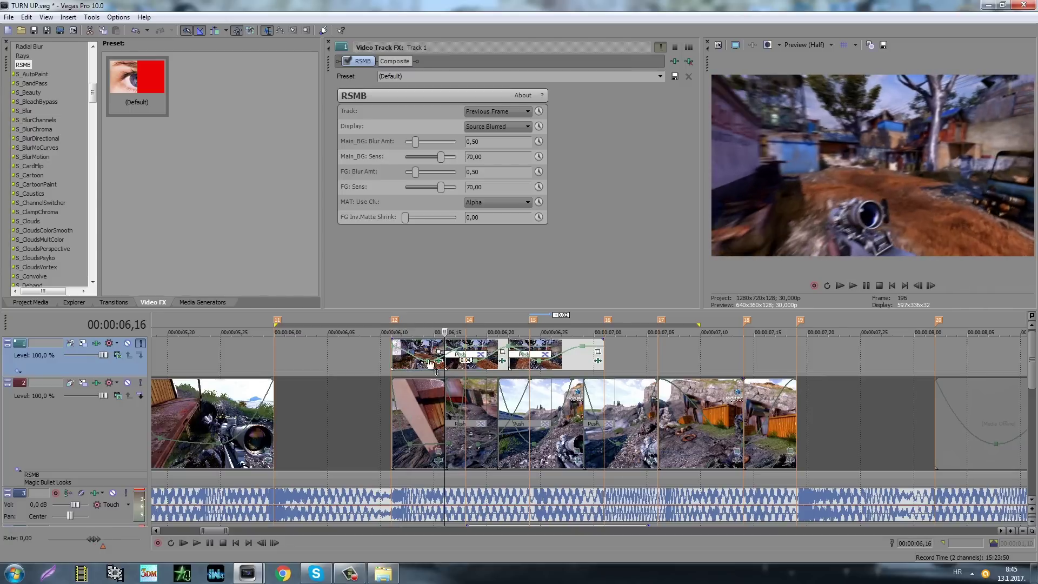
pyautogui.press('Right')
pyautogui.press('Right')
pyautogui.press('Right')
pyautogui.press('Right')
pyautogui.press('Right')
pyautogui.press('Right')
pyautogui.press('Right')
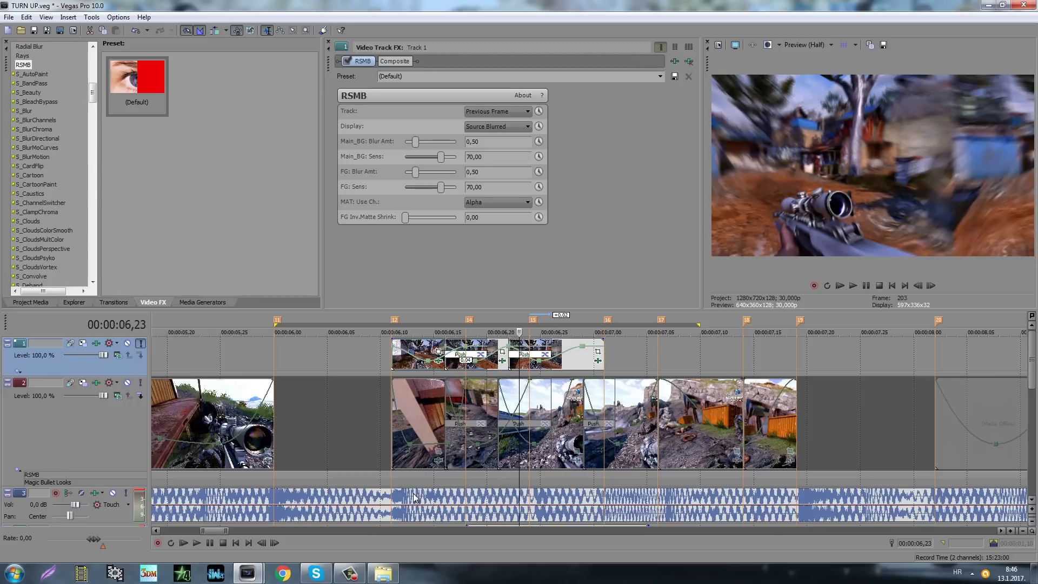
pyautogui.click(351, 574)
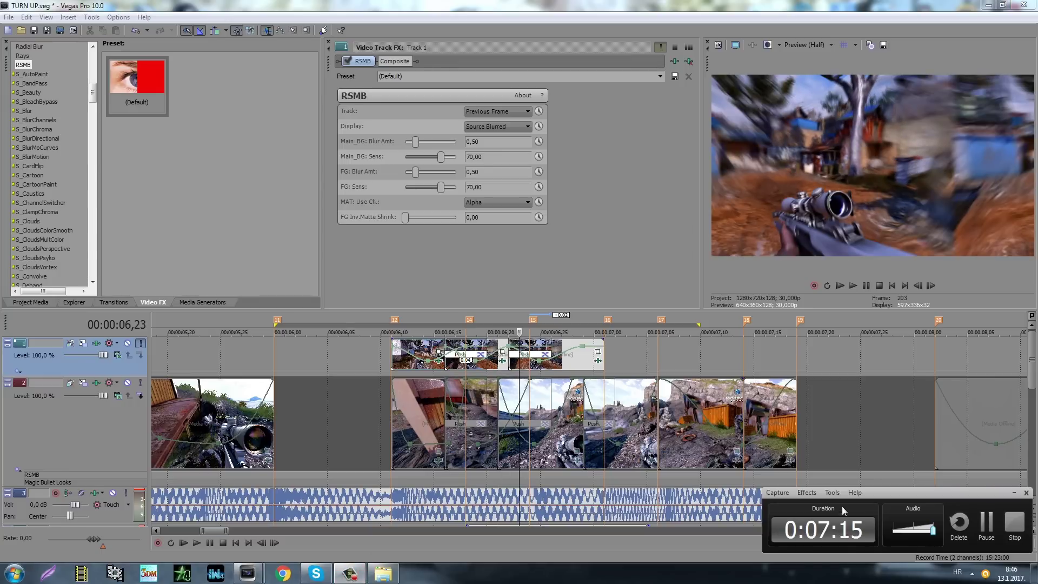
pyautogui.click(1015, 494)
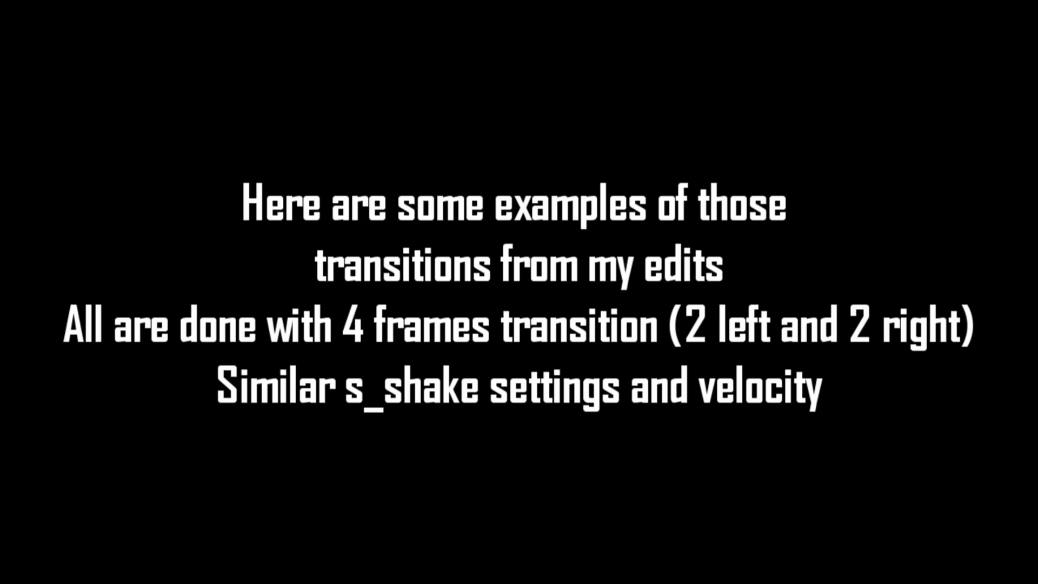